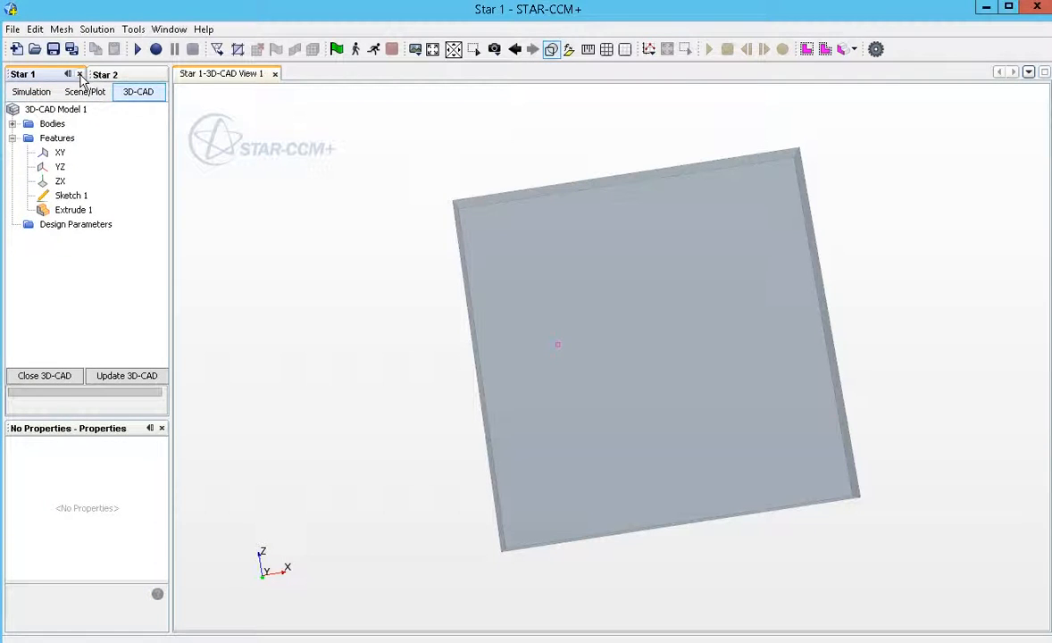
# Close the Star 1 simulation without saving and create a new 3D-CAD model in Star 2
pyautogui.click(79, 74)
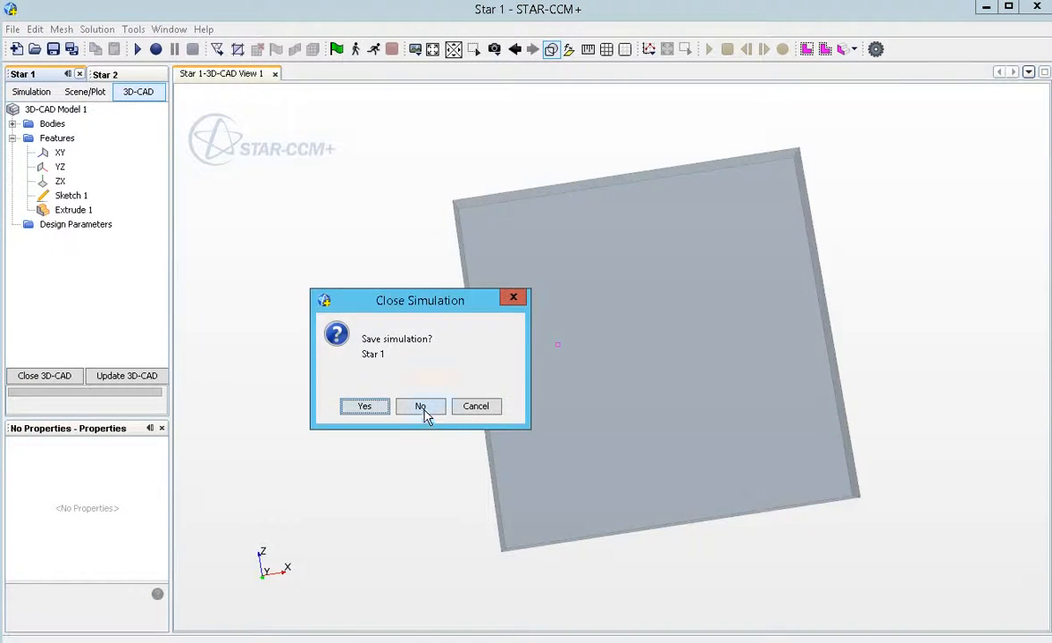
pyautogui.click(423, 411)
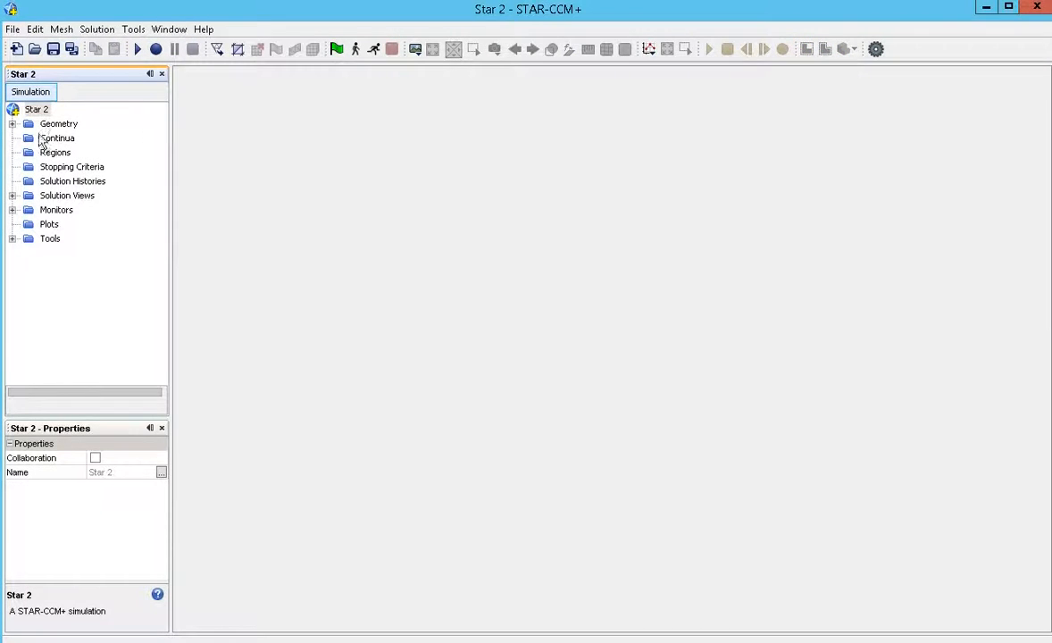
pyautogui.click(12, 124)
pyautogui.click(78, 141)
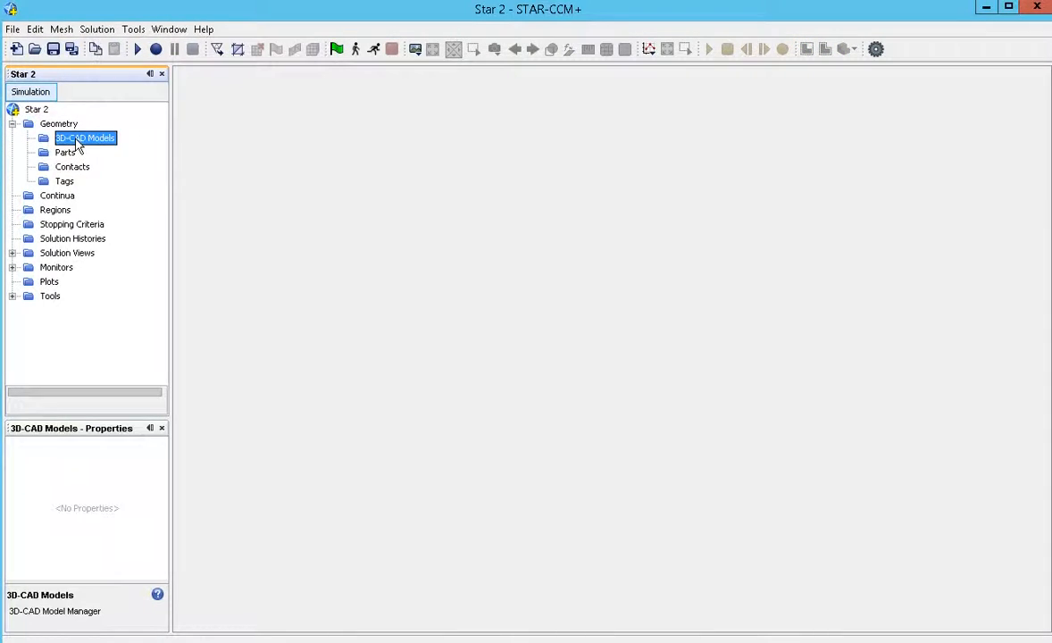
pyautogui.rightClick(78, 146)
pyautogui.click(111, 150)
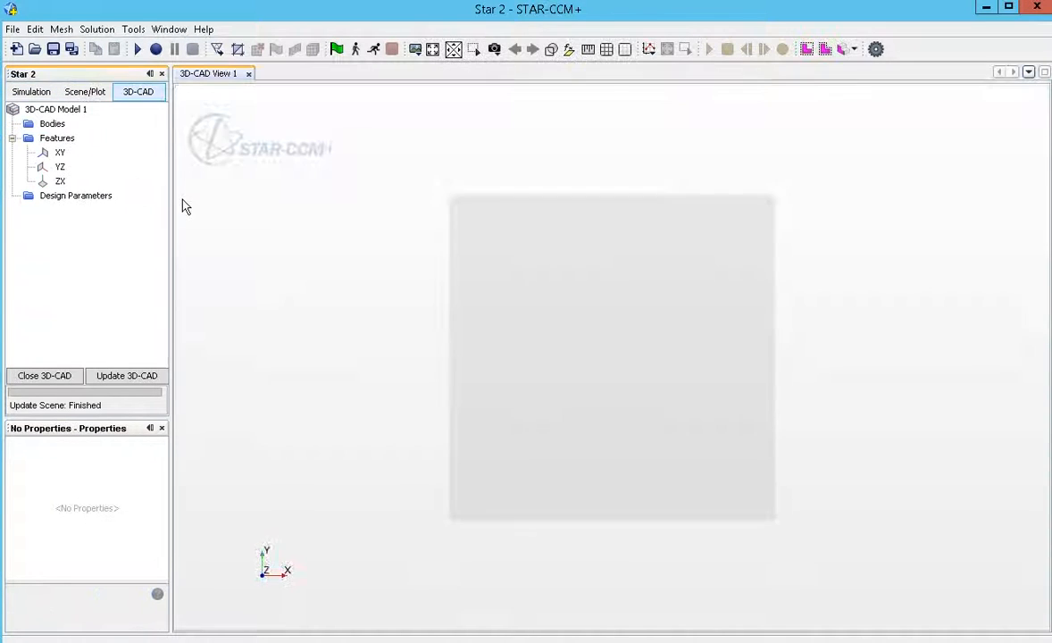
# Start a new sketch on the ZX plane
pyautogui.moveTo(538, 305); pyautogui.dragTo(548, 291)
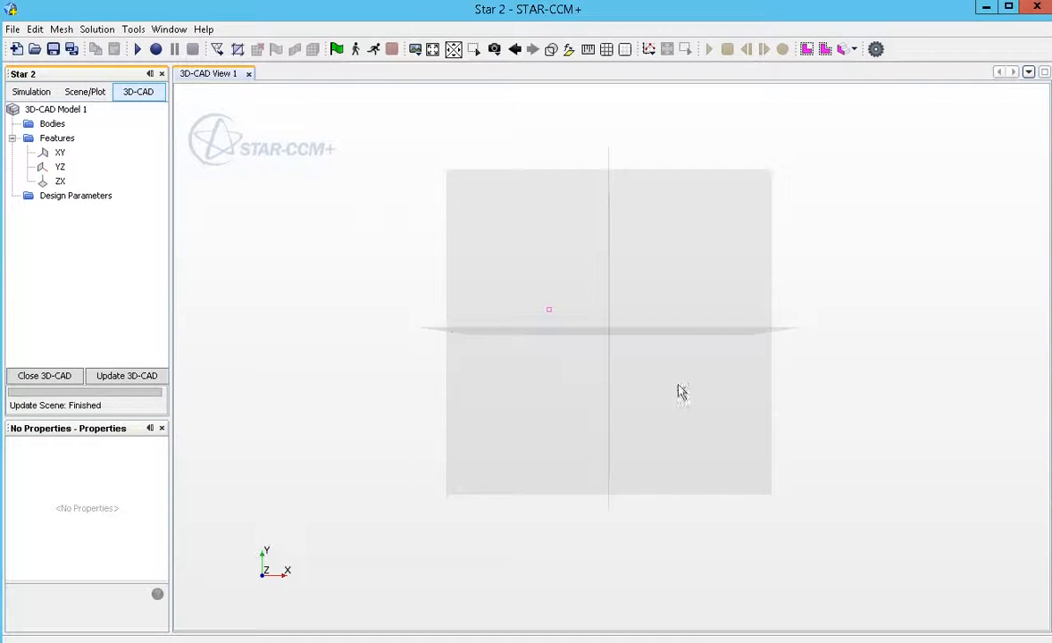
pyautogui.moveTo(466, 374)
pyautogui.mouseDown()
pyautogui.moveTo(620, 416)
pyautogui.moveTo(449, 383)
pyautogui.moveTo(444, 319)
pyautogui.moveTo(497, 380)
pyautogui.moveTo(583, 435)
pyautogui.moveTo(572, 361)
pyautogui.mouseUp()
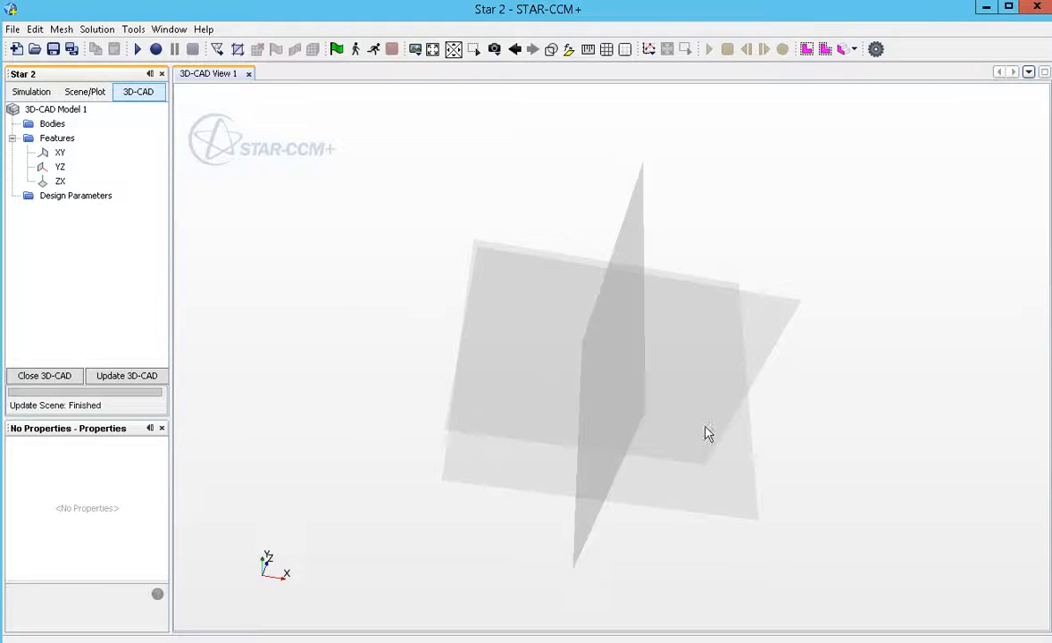
pyautogui.moveTo(732, 437)
pyautogui.mouseDown()
pyautogui.moveTo(723, 422)
pyautogui.moveTo(693, 423)
pyautogui.mouseUp()
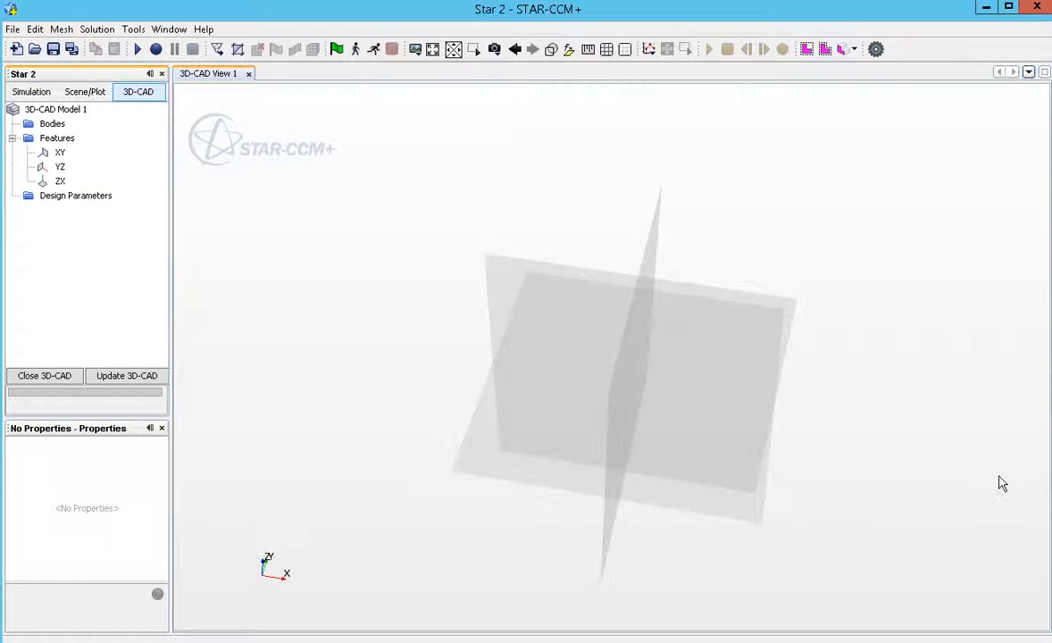
pyautogui.press('s')
pyautogui.moveTo(815, 510); pyautogui.dragTo(791, 419)
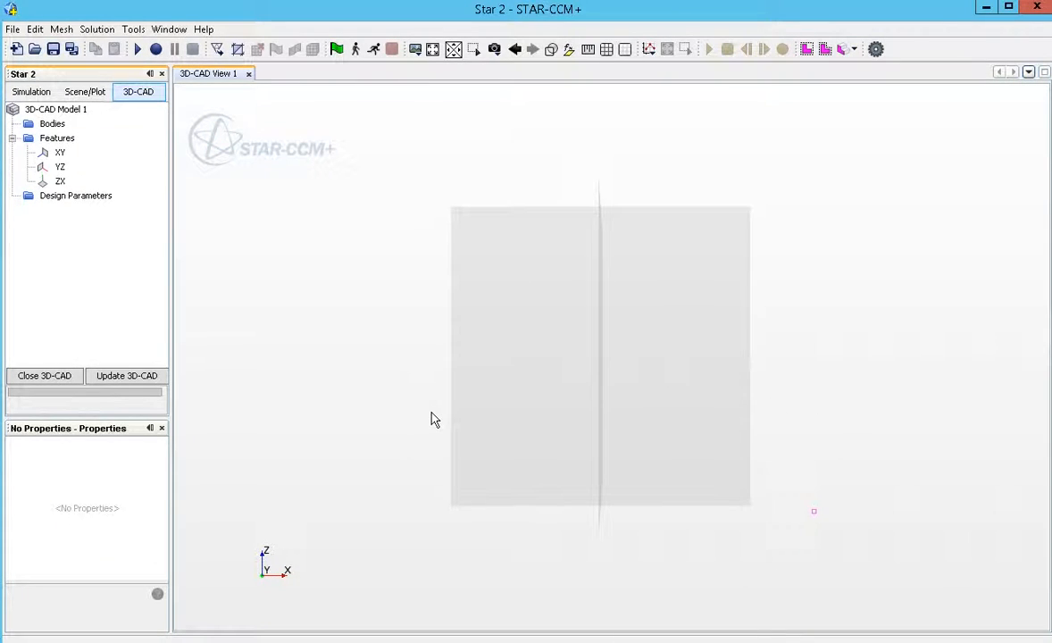
pyautogui.moveTo(462, 439); pyautogui.dragTo(566, 476)
pyautogui.press('s')
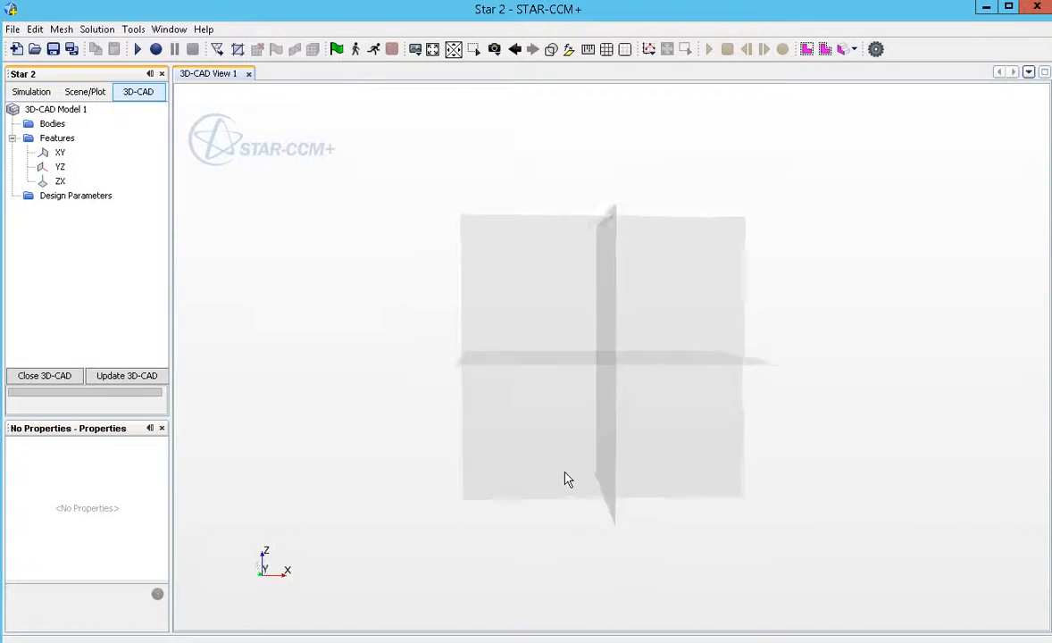
pyautogui.click(517, 298)
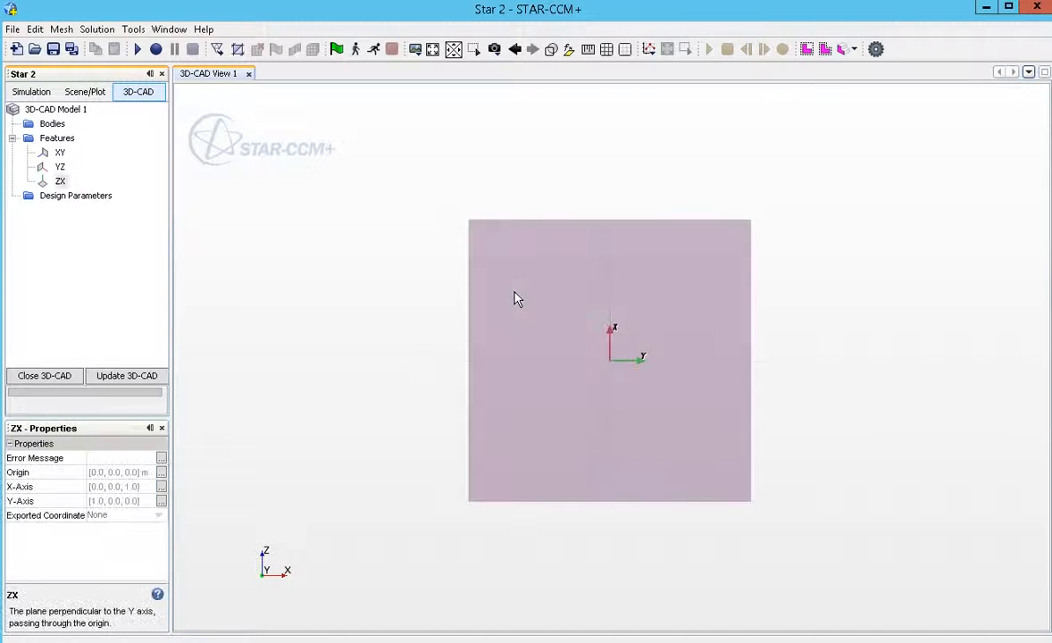
pyautogui.rightClick(61, 182)
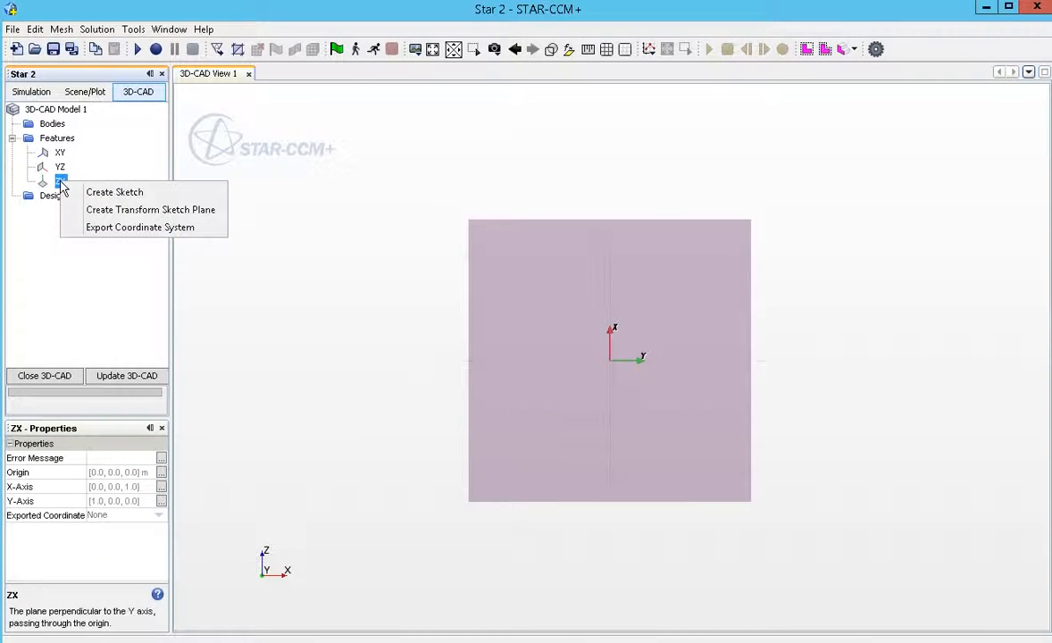
pyautogui.click(134, 196)
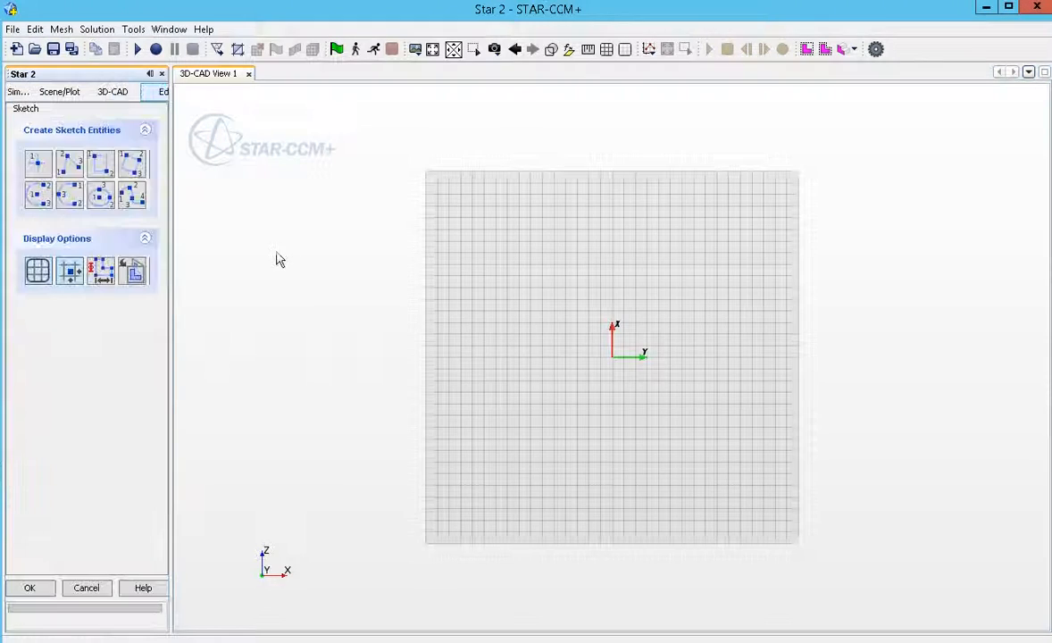
# Sketch a rectangle with one corner at the origin, about 0.11 m along X and 0.13 m along Y
pyautogui.scroll(3, 616, 326)
pyautogui.moveTo(583, 310)
pyautogui.mouseDown(button='right')
pyautogui.moveTo(583, 349)
pyautogui.moveTo(607, 402)
pyautogui.mouseUp(button='right')
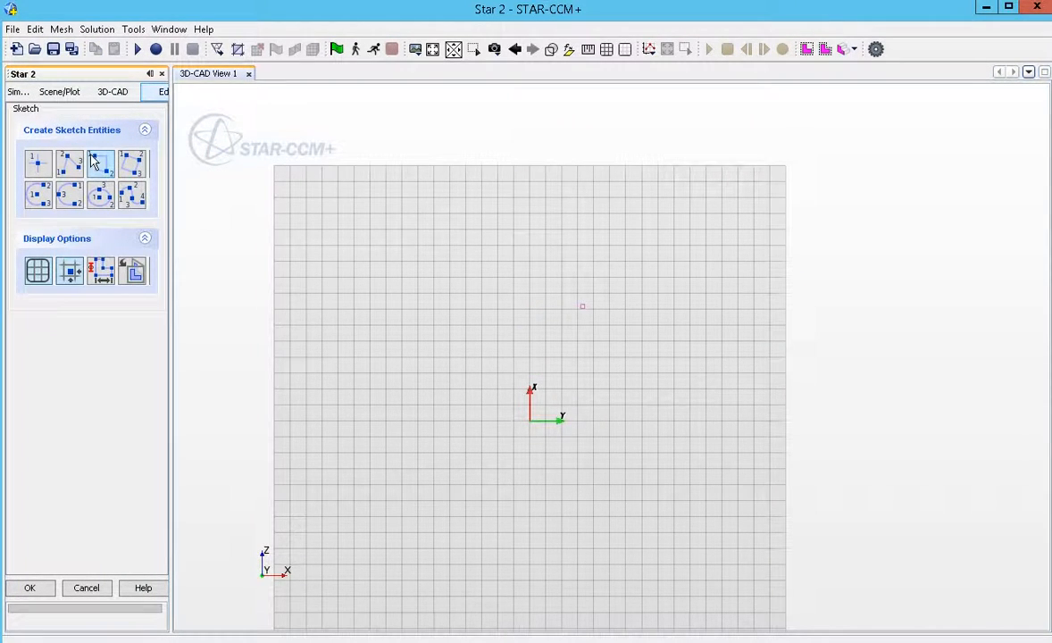
pyautogui.click(133, 163)
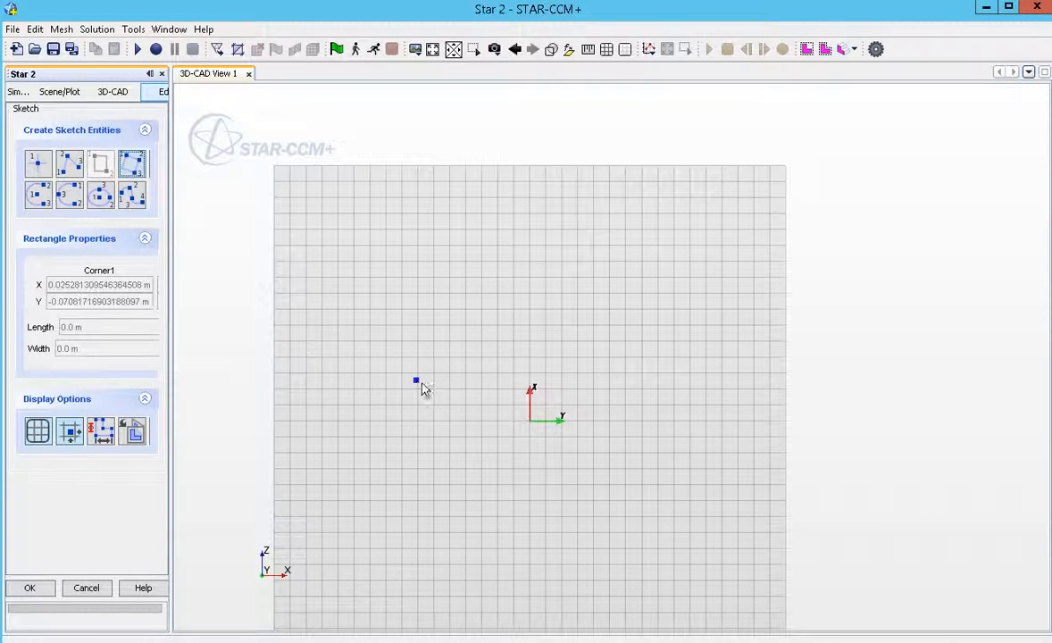
pyautogui.click(530, 421)
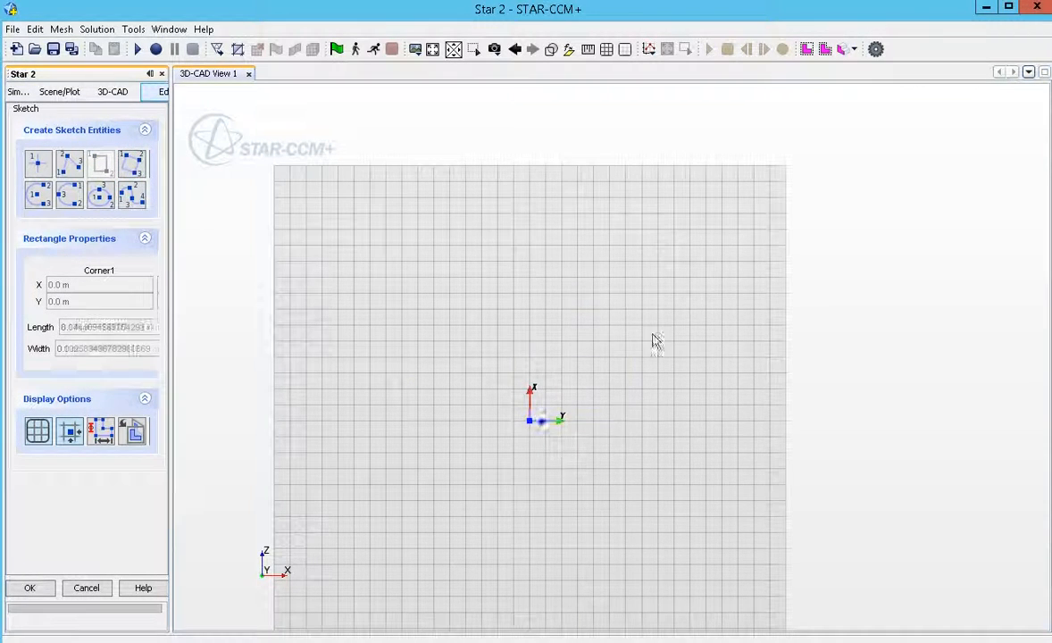
pyautogui.click(738, 247)
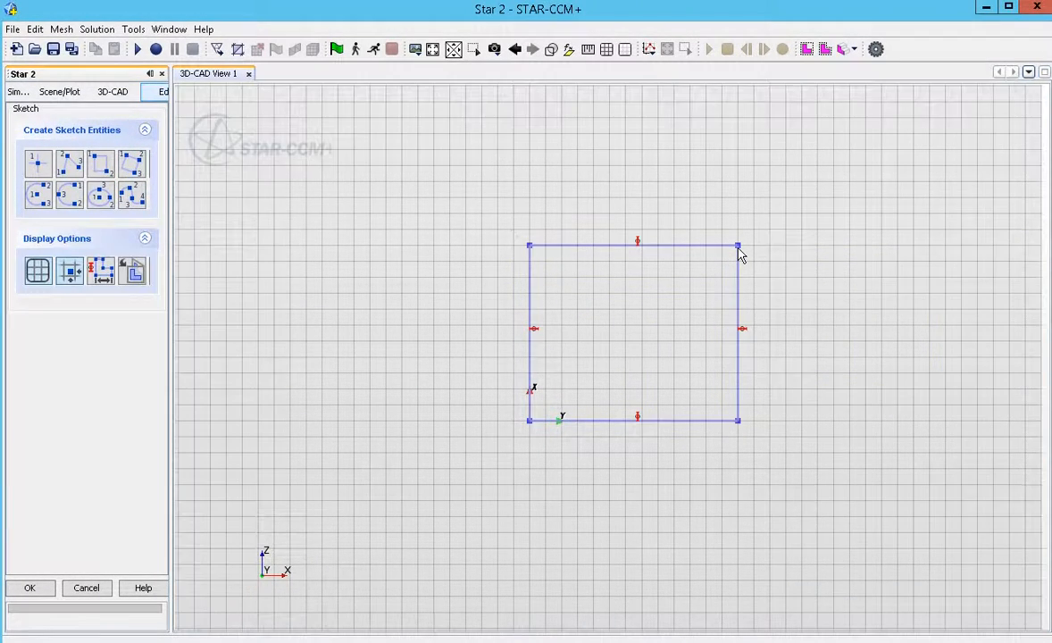
# Set the rectangle corner opposite the origin to X 1 m and Y 1 m
pyautogui.click(740, 246)
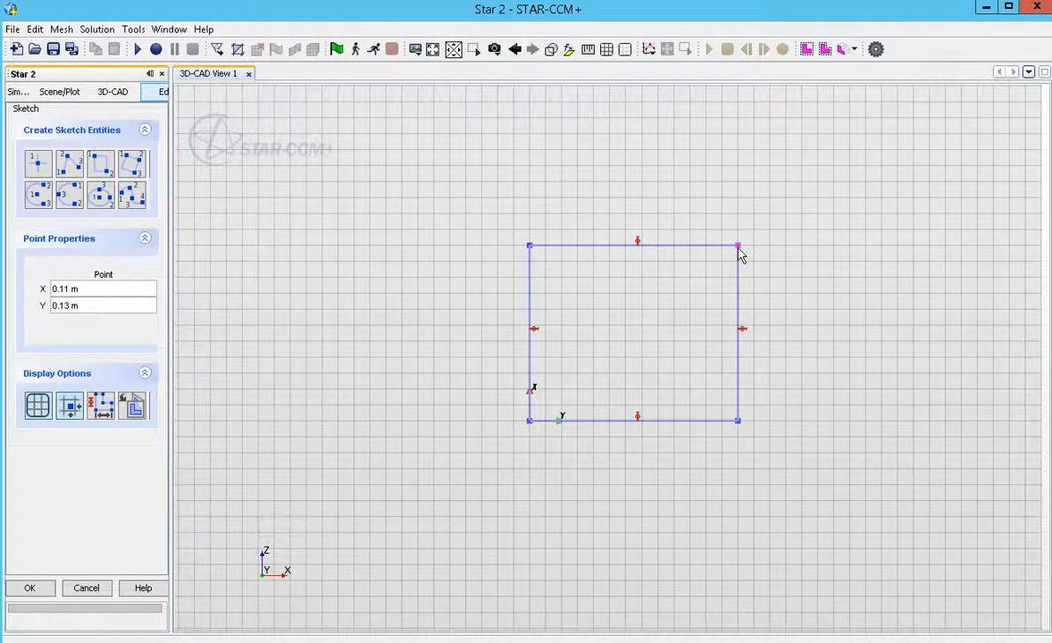
pyautogui.tripleClick(103, 288)
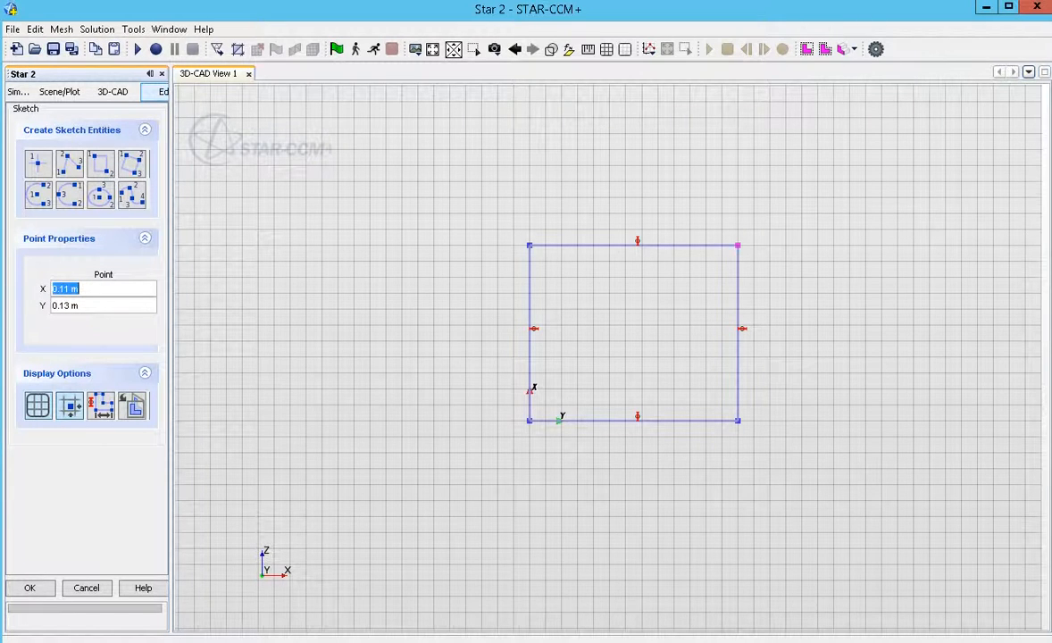
pyautogui.write('1')
pyautogui.tripleClick(120, 306)
pyautogui.write('1')
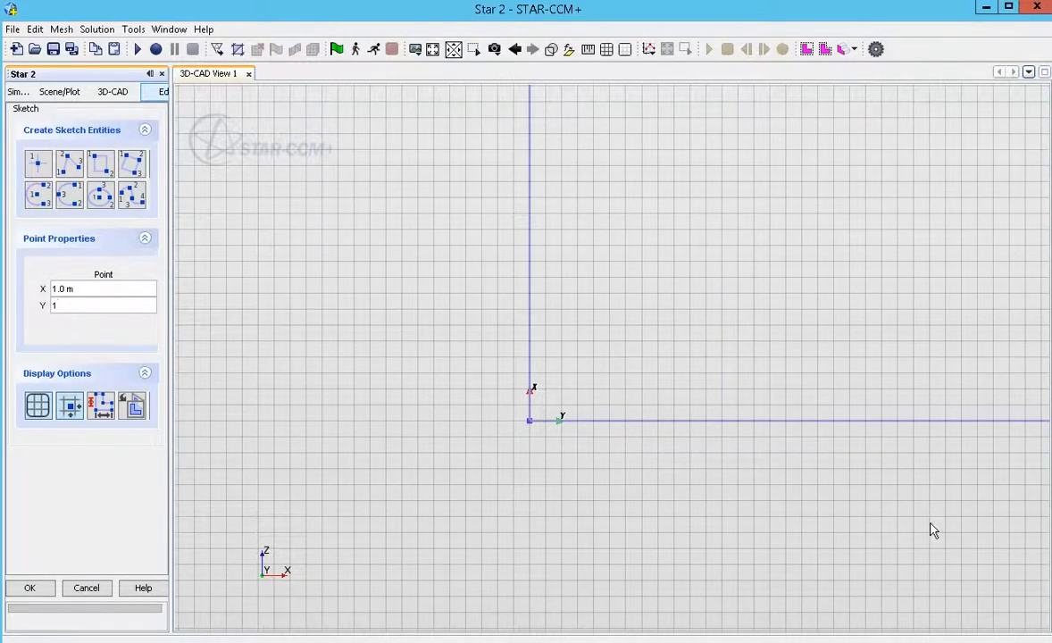
# Delete the square's side that runs along the sketch X axis from the origin
pyautogui.moveTo(831, 273); pyautogui.dragTo(671, 423, button='right')
pyautogui.scroll(-7, 673, 422)
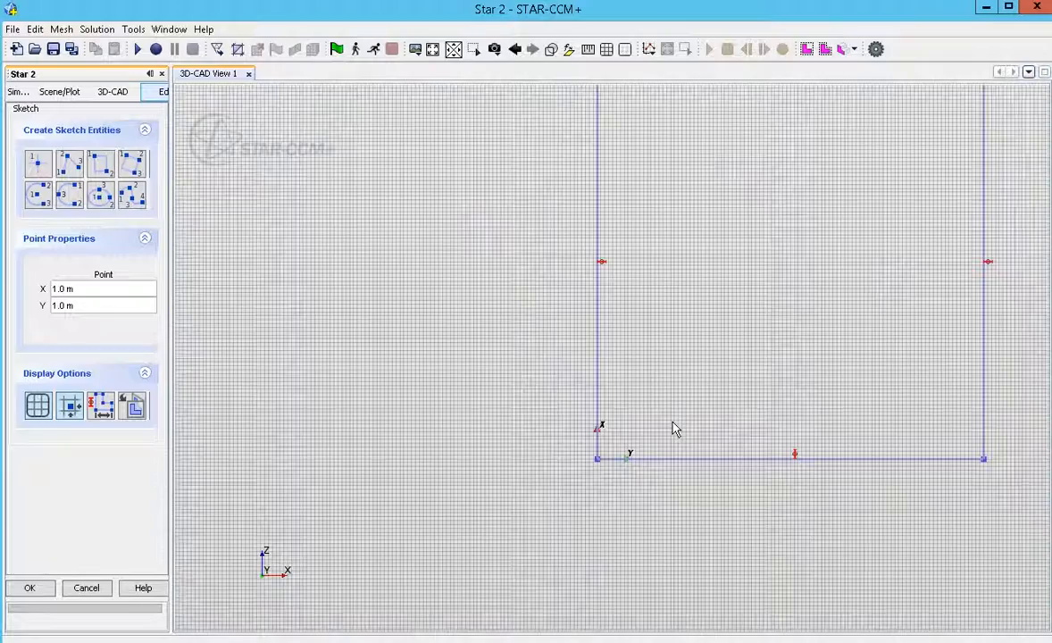
pyautogui.scroll(-3, 672, 429)
pyautogui.moveTo(763, 326); pyautogui.dragTo(687, 365, button='right')
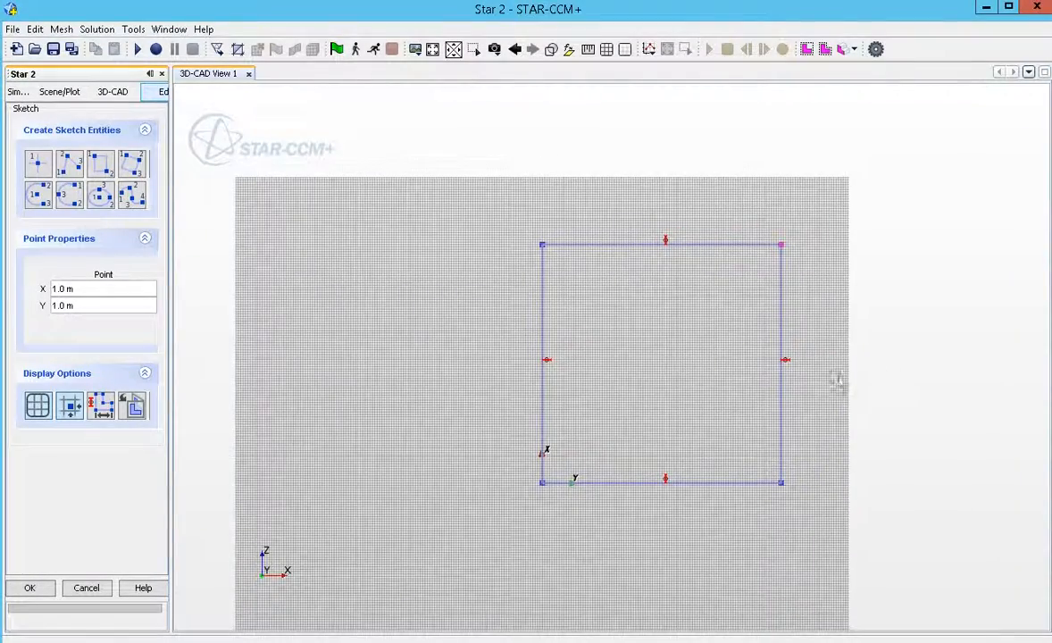
pyautogui.moveTo(837, 382); pyautogui.dragTo(826, 350, button='right')
pyautogui.scroll(4, 677, 329)
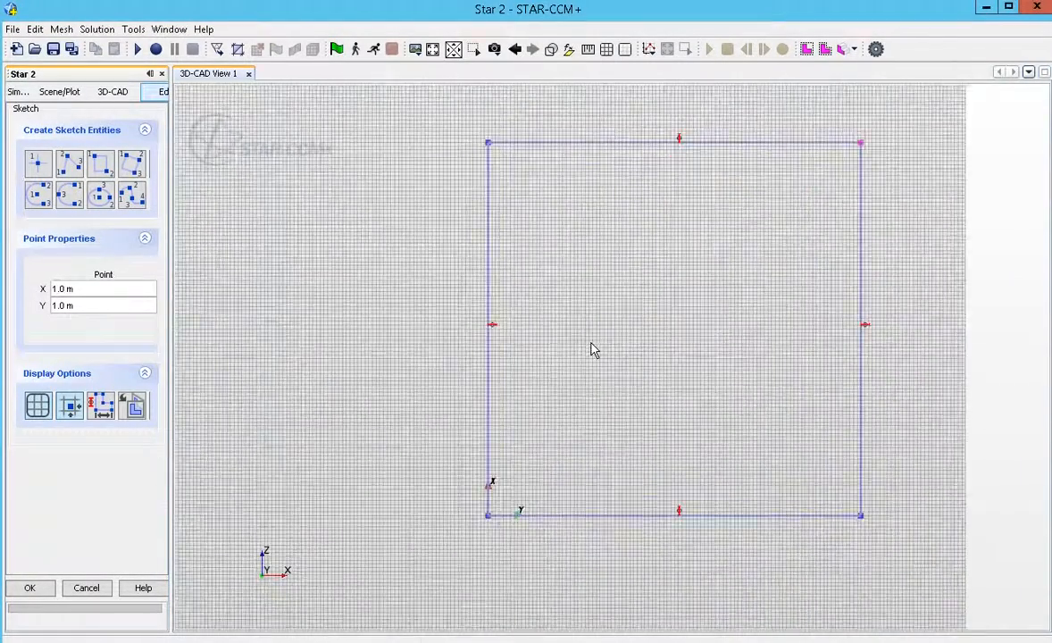
pyautogui.scroll(1, 592, 350)
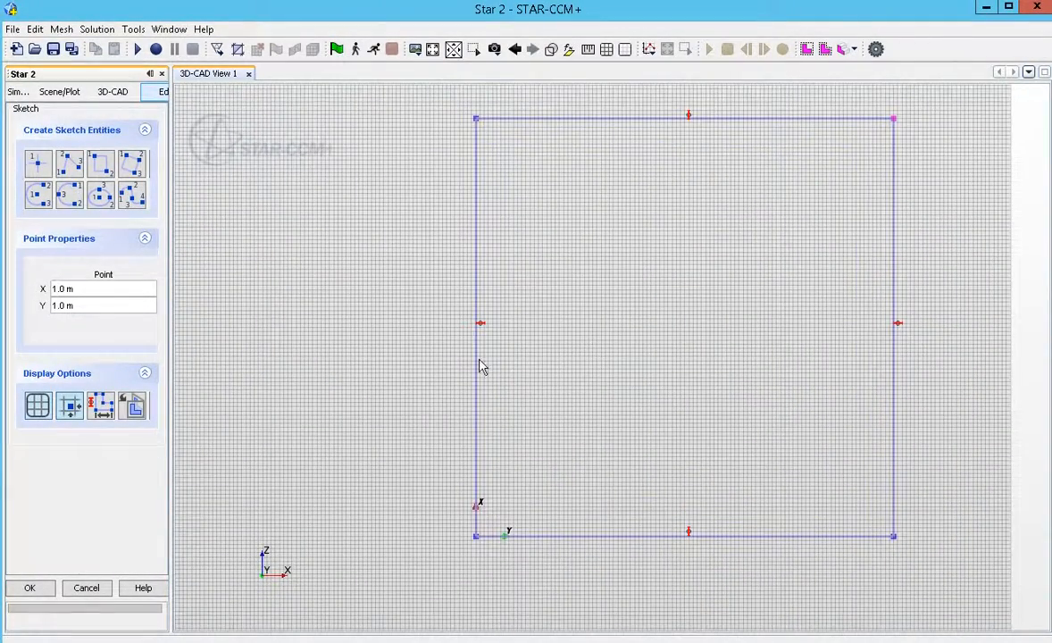
pyautogui.click(478, 272)
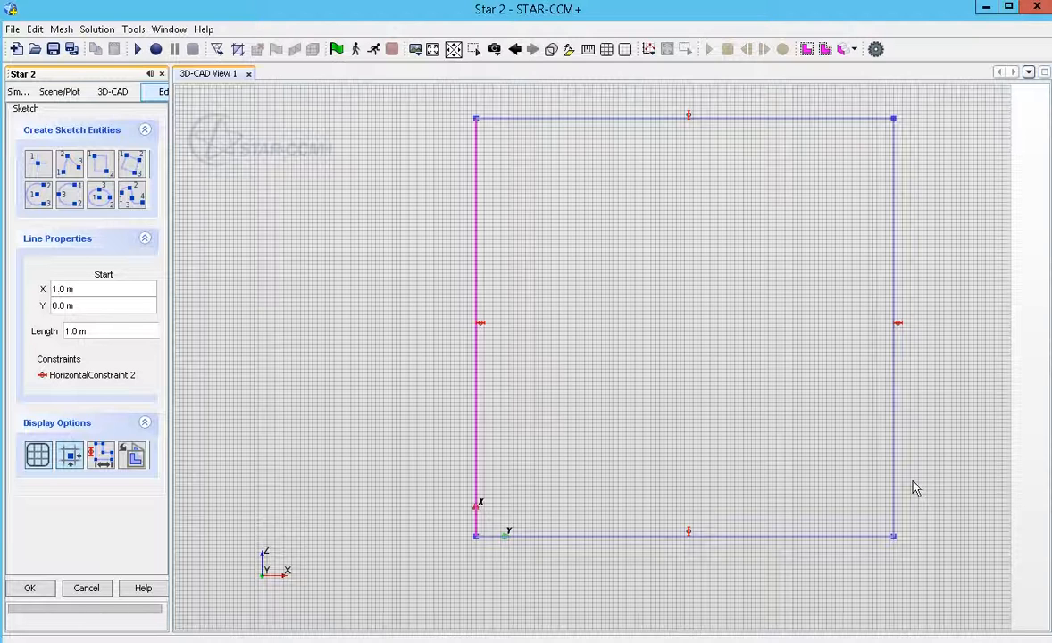
pyautogui.press('Delete')
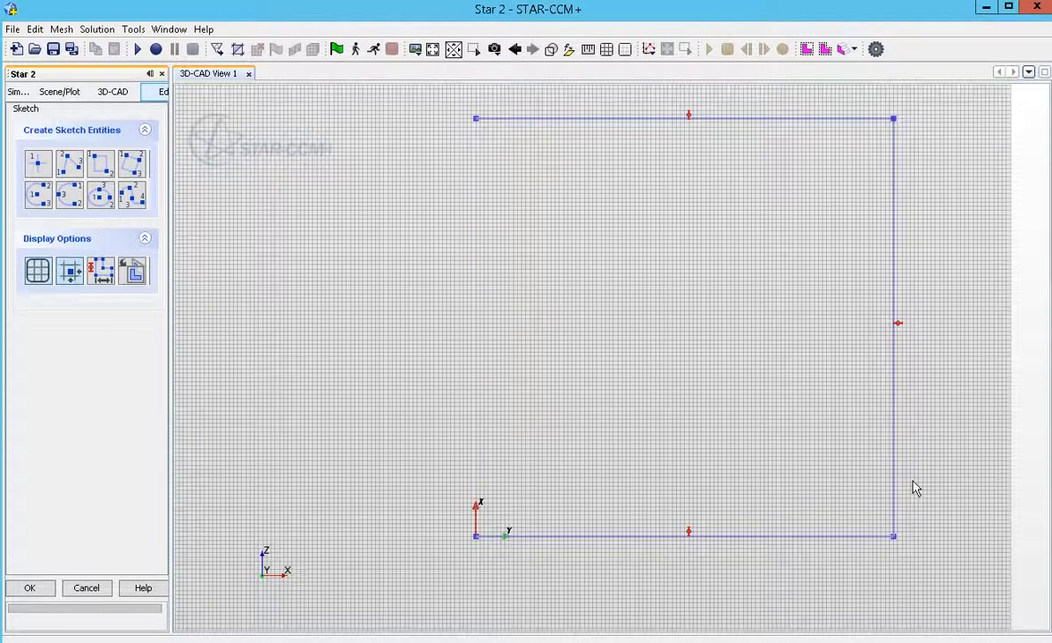
# Redraw the missing side as two lines, about 0.06 m down from the upper corner and on to the origin, and accept the sketch
pyautogui.click(67, 168)
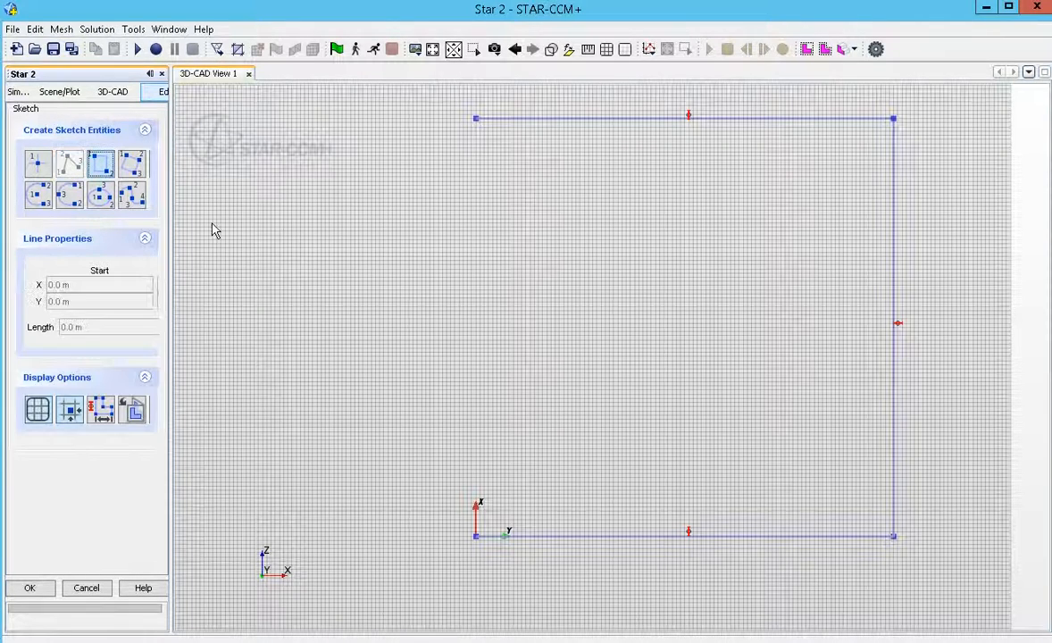
pyautogui.click(477, 121)
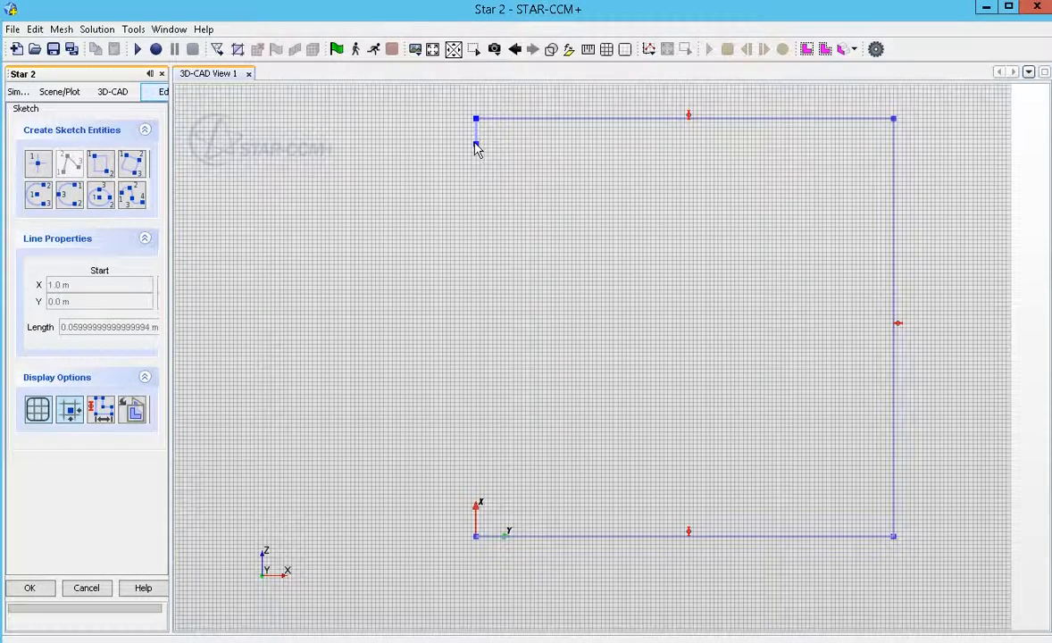
pyautogui.click(476, 143)
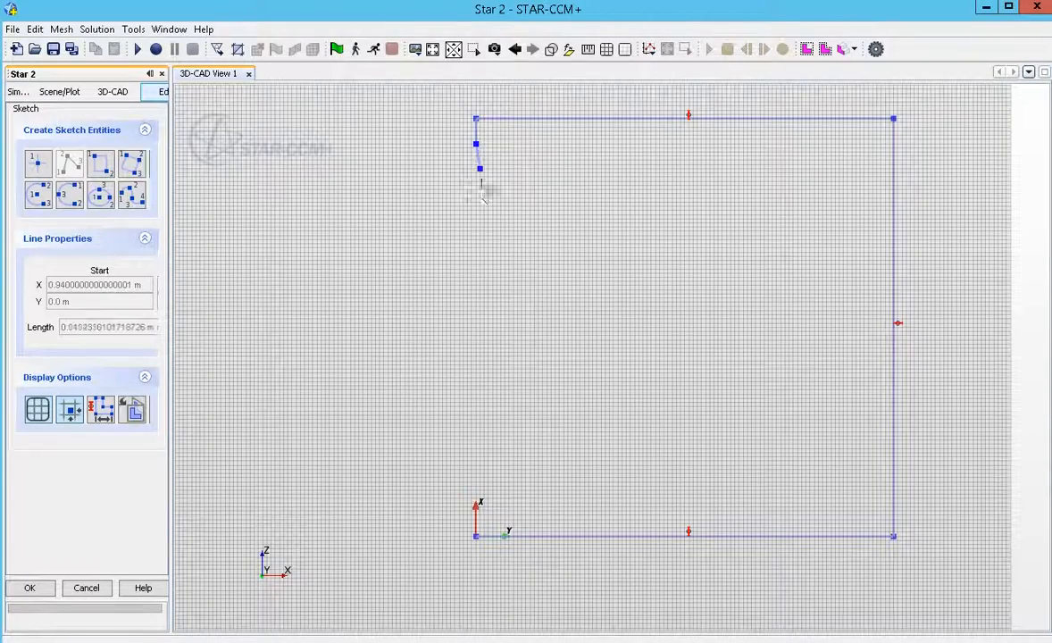
pyautogui.click(476, 536)
pyautogui.moveTo(566, 232)
pyautogui.mouseDown()
pyautogui.moveTo(639, 263)
pyautogui.moveTo(507, 152)
pyautogui.mouseUp()
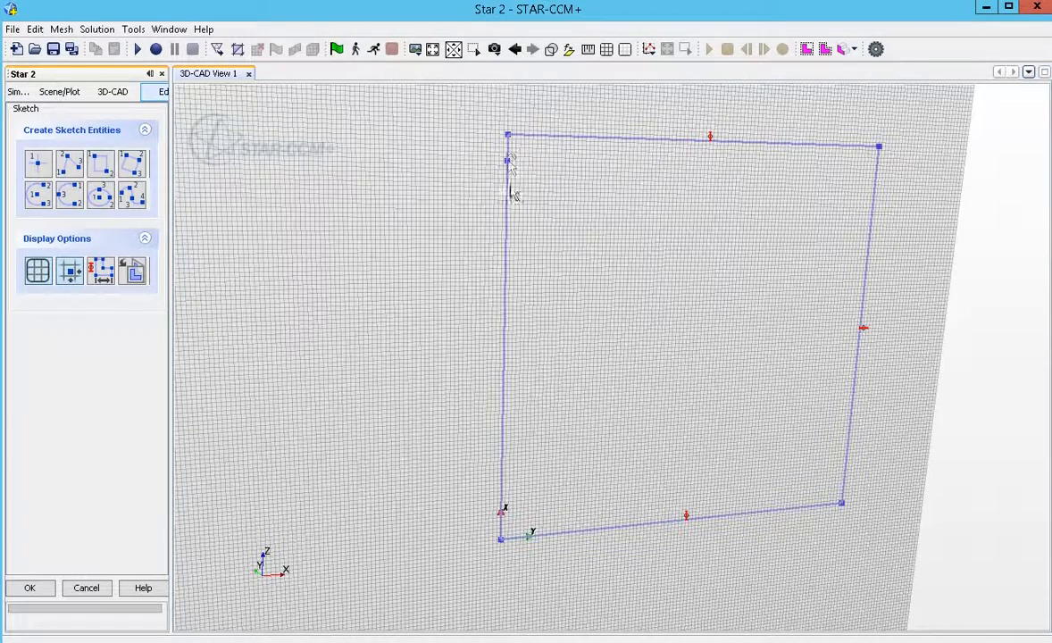
pyautogui.click(30, 589)
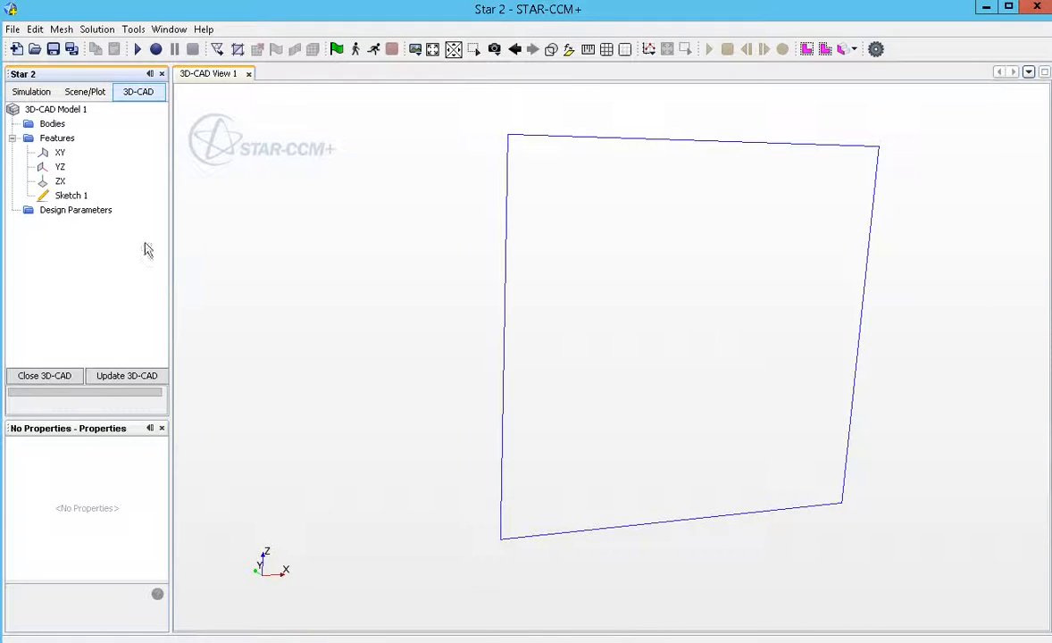
# Extrude Sketch 1 one way by 0.1 m as a solid body
pyautogui.click(79, 198)
pyautogui.rightClick(81, 201)
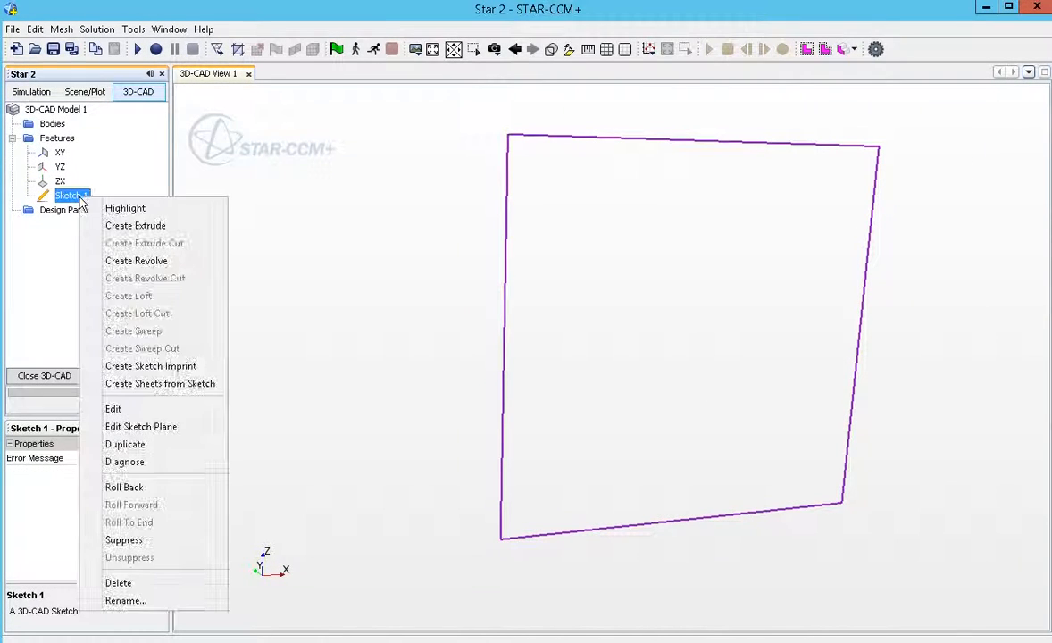
pyautogui.click(138, 226)
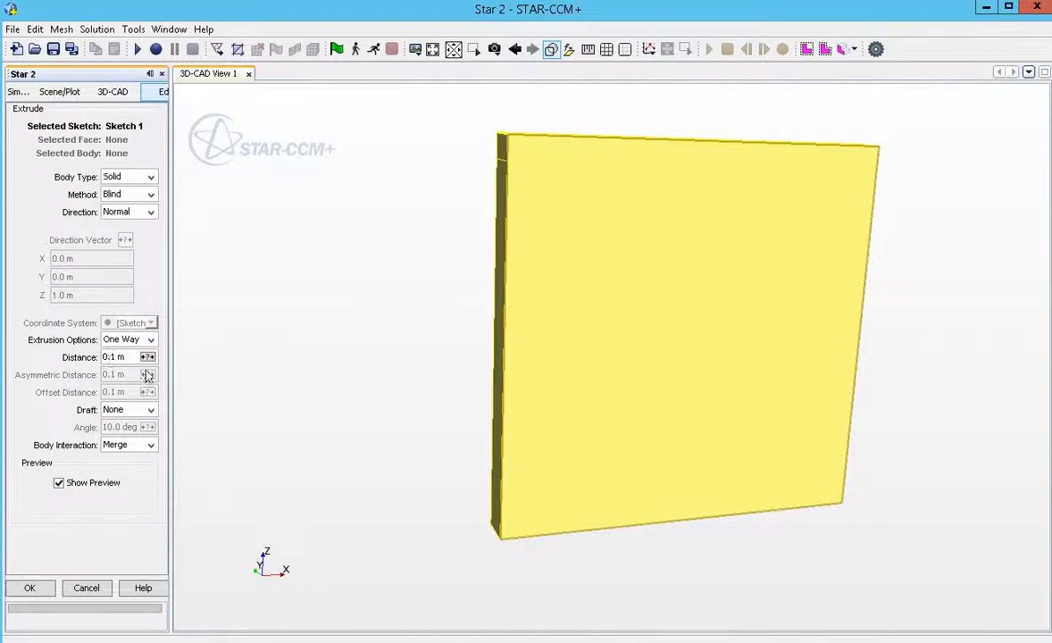
pyautogui.click(34, 589)
# Rename the small face at the upper end of the block's split side as Water_inlet
pyautogui.moveTo(385, 328); pyautogui.dragTo(488, 320)
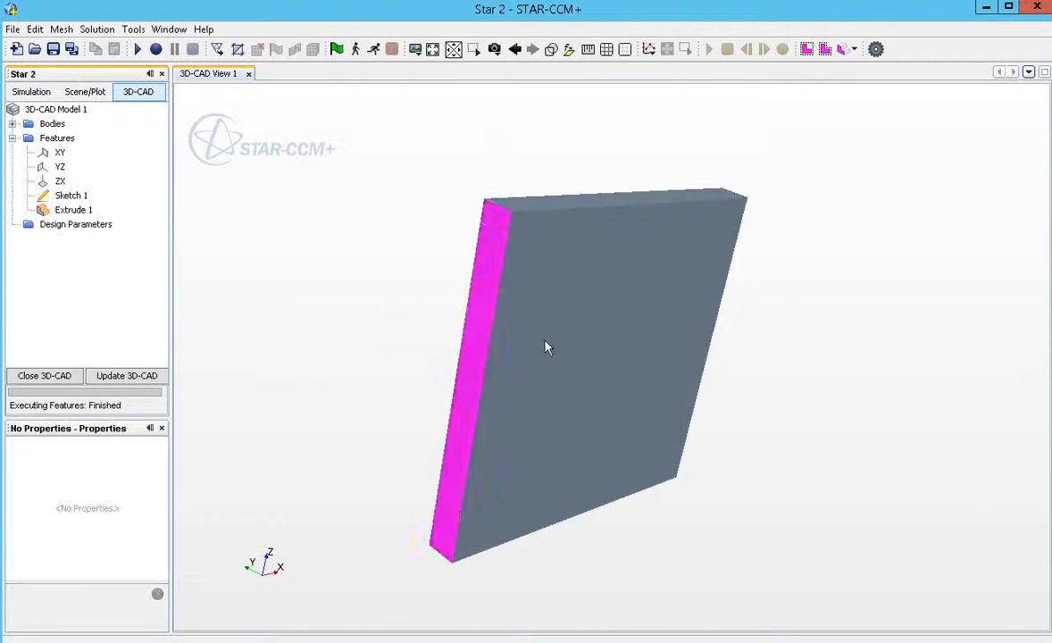
pyautogui.moveTo(546, 347); pyautogui.dragTo(592, 298)
pyautogui.moveTo(411, 283); pyautogui.dragTo(606, 359)
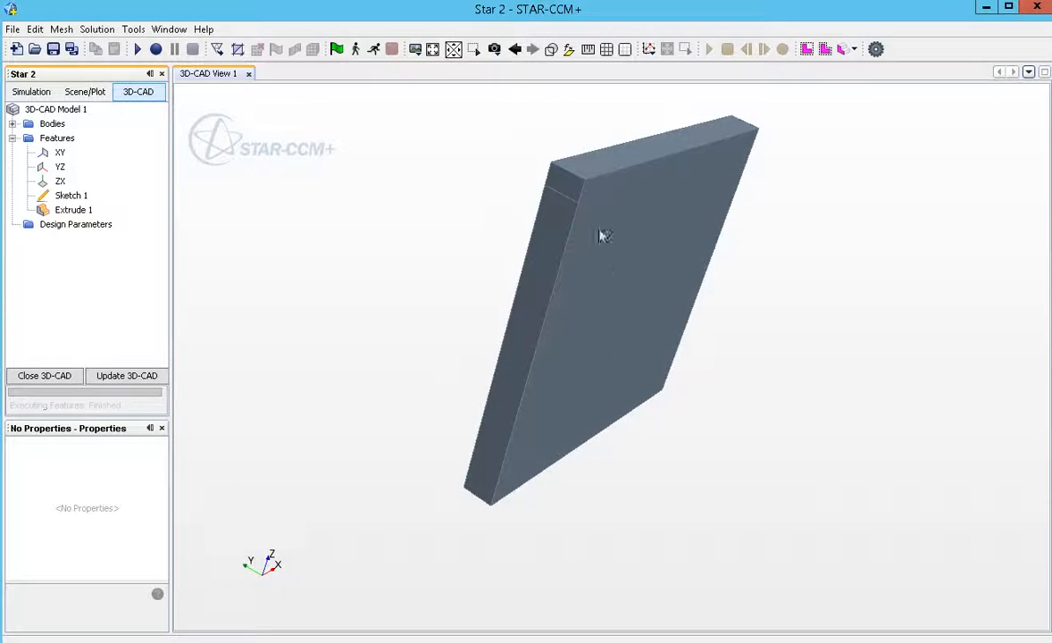
pyautogui.rightClick(566, 191)
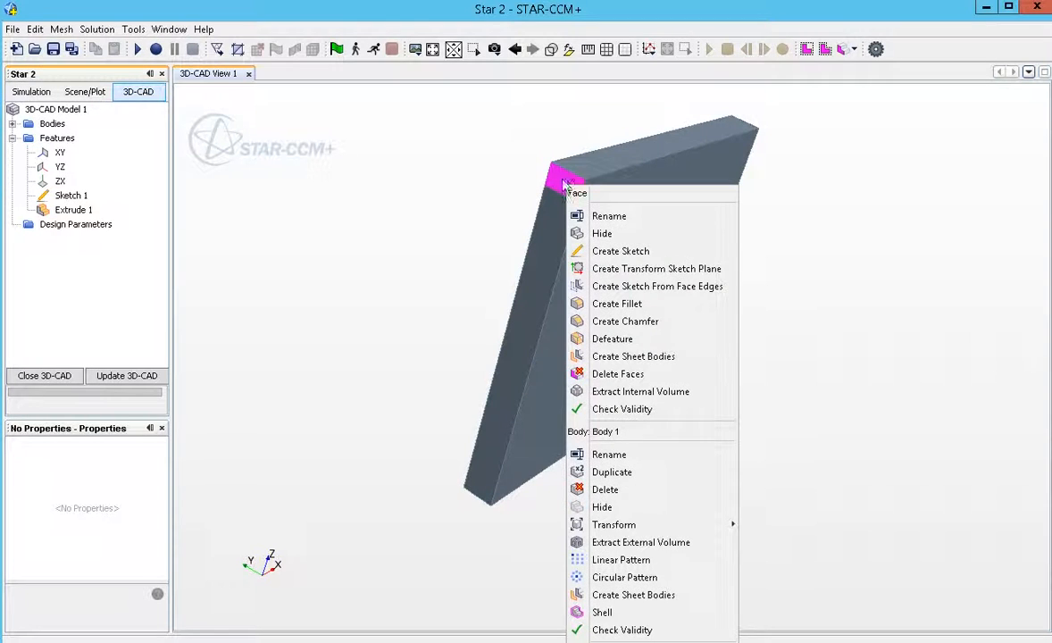
pyautogui.click(623, 220)
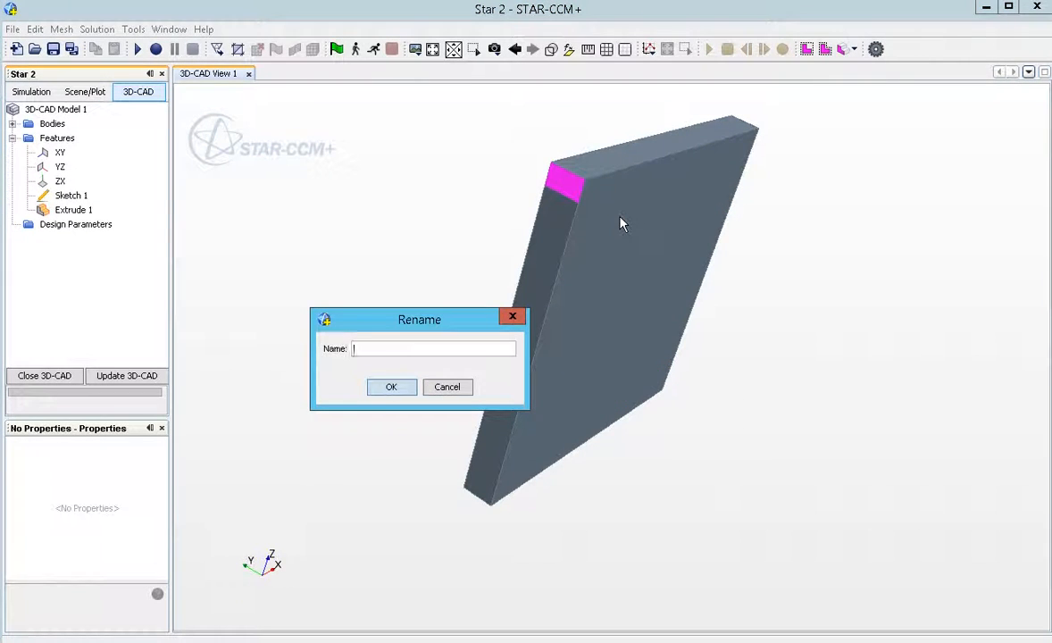
pyautogui.write('Water_inet')
pyautogui.press('BackSpace')
pyautogui.press('BackSpace')
pyautogui.write('let')
pyautogui.press('Return')
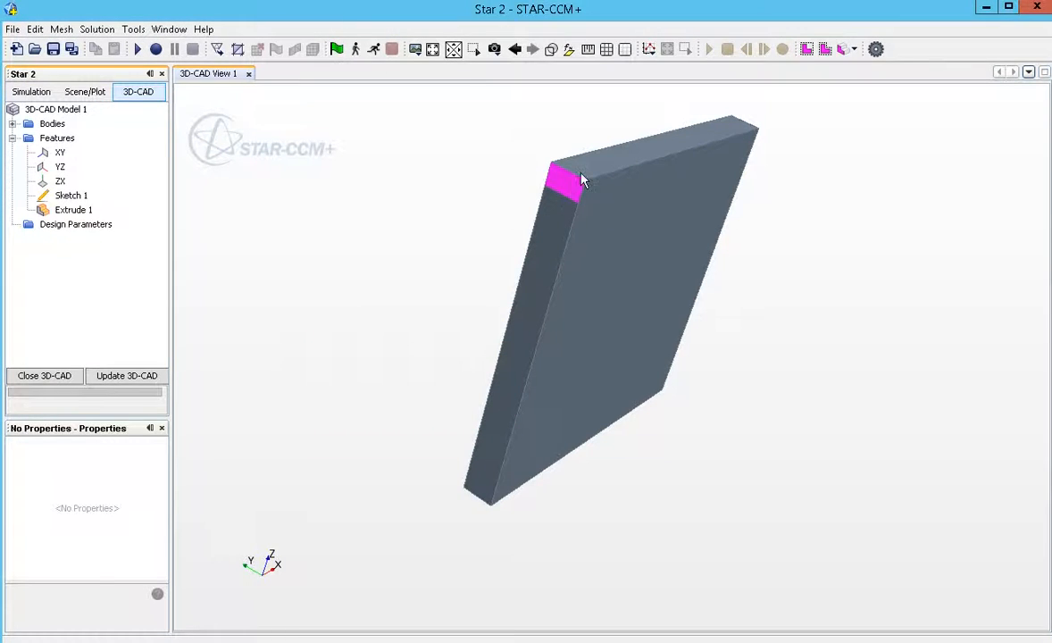
# Rename the block's upper narrow face as Air_outlet
pyautogui.click(623, 170)
pyautogui.rightClick(618, 162)
pyautogui.click(627, 194)
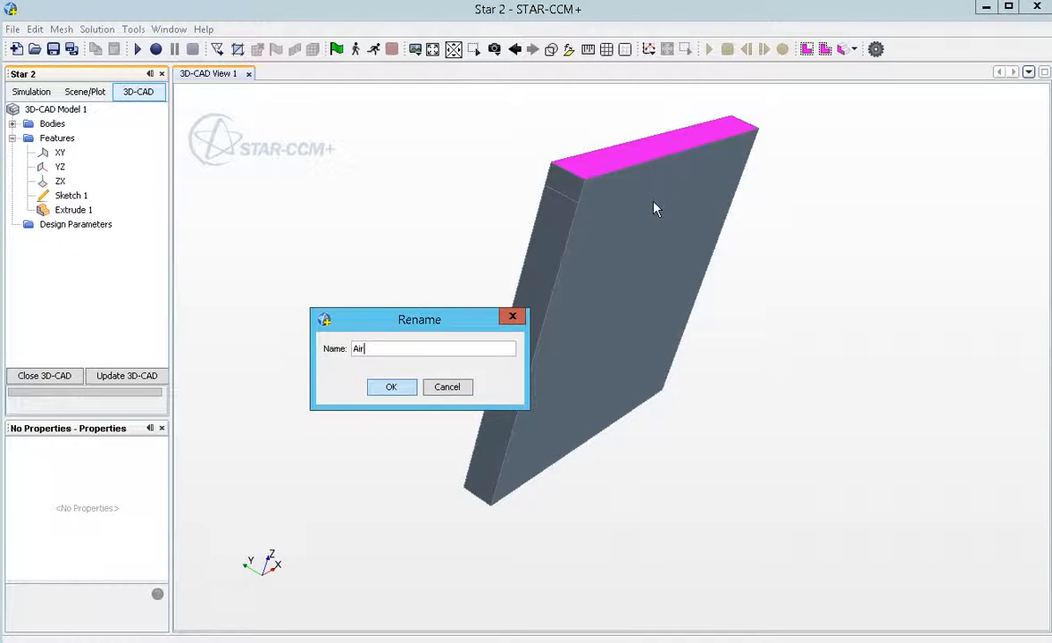
pyautogui.write('Air_outlet')
pyautogui.press('Return')
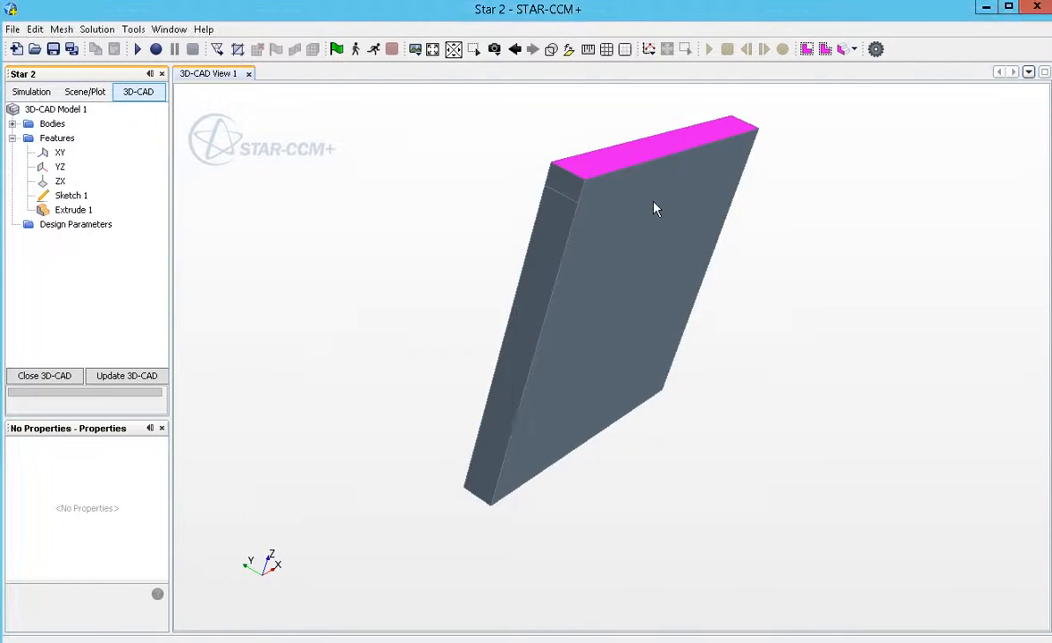
# Rename the three remaining narrow side faces, including the large part of the split side, together as Wall
pyautogui.moveTo(536, 247); pyautogui.dragTo(773, 452)
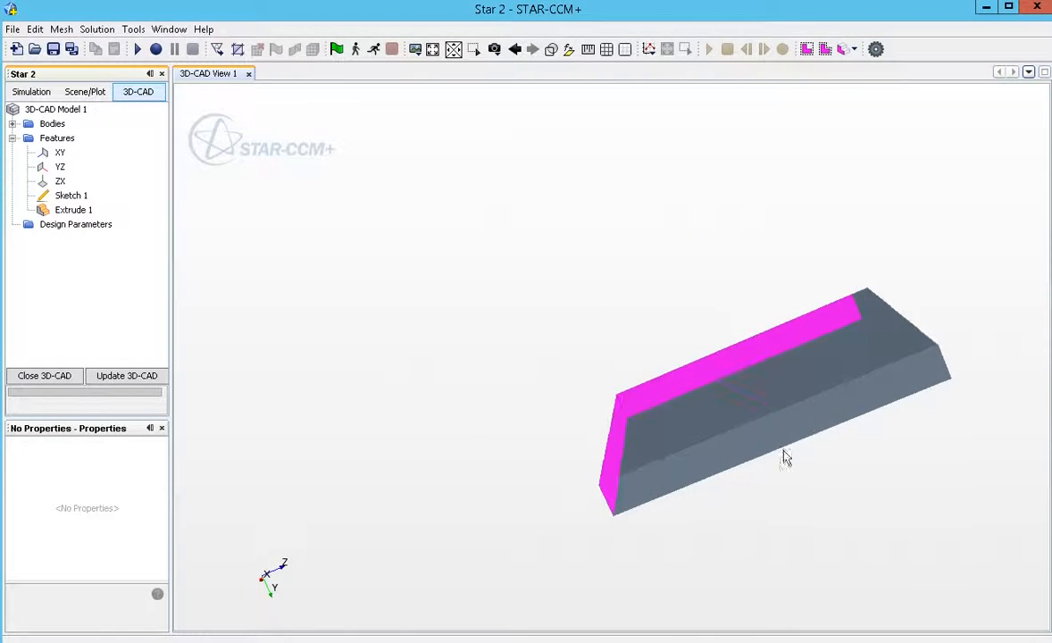
pyautogui.rightClick(792, 437)
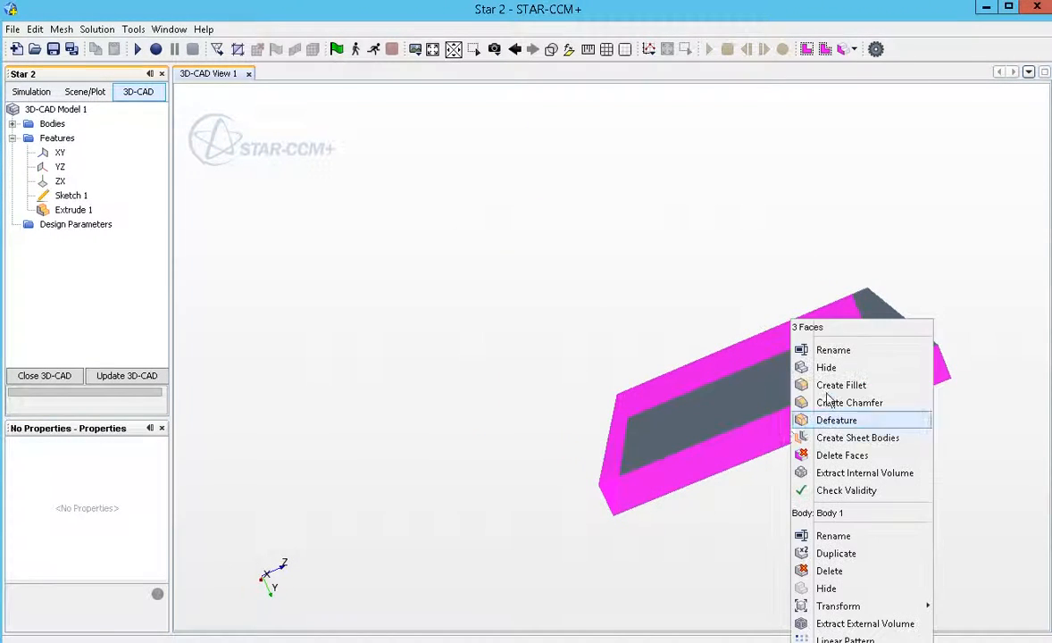
pyautogui.click(846, 355)
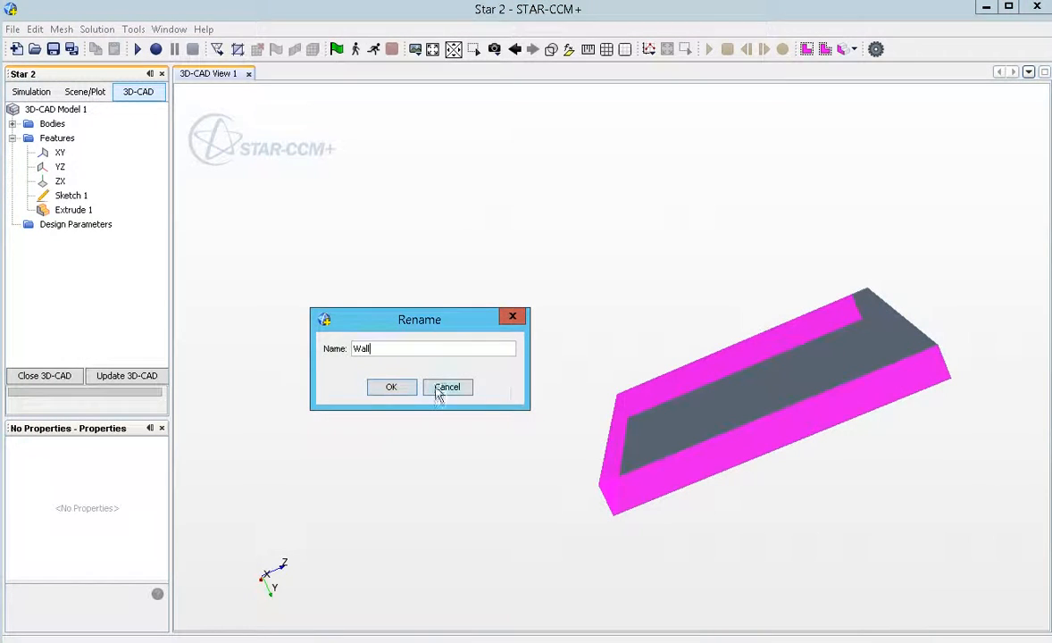
pyautogui.click(394, 388)
# Rename the two large square faces of the block together as Symmatry
pyautogui.moveTo(534, 278); pyautogui.dragTo(738, 337)
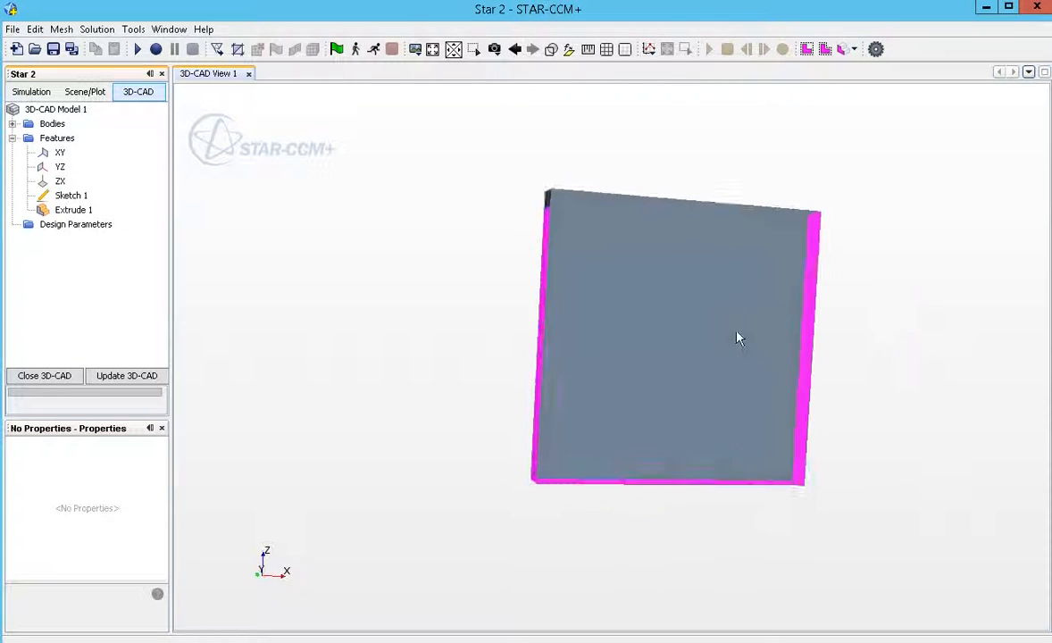
pyautogui.moveTo(630, 351); pyautogui.dragTo(749, 377)
pyautogui.moveTo(251, 215); pyautogui.dragTo(640, 363)
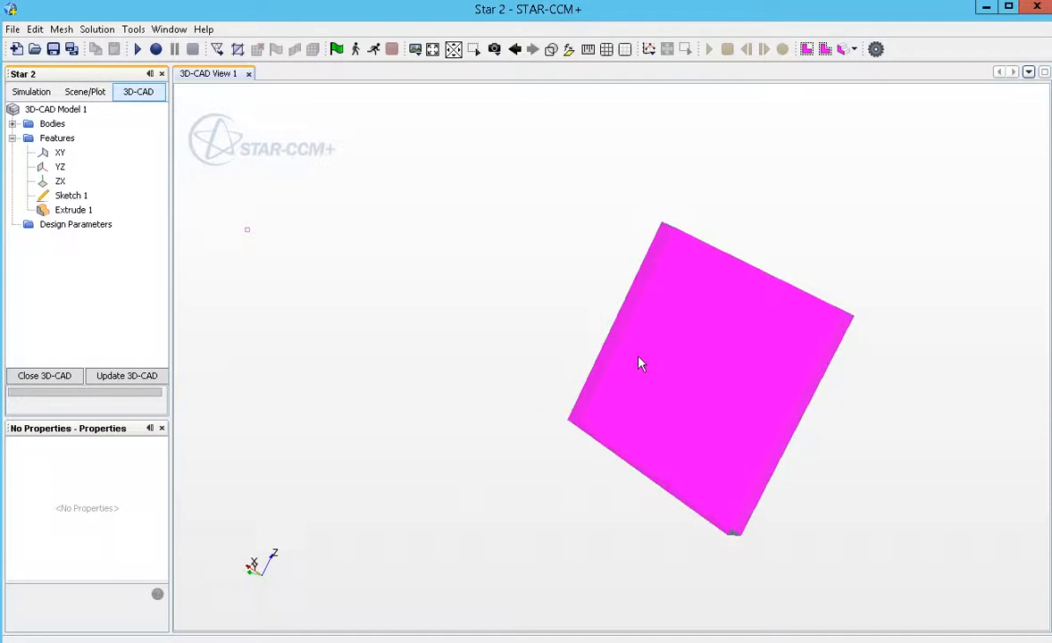
pyautogui.rightClick(663, 361)
pyautogui.click(706, 348)
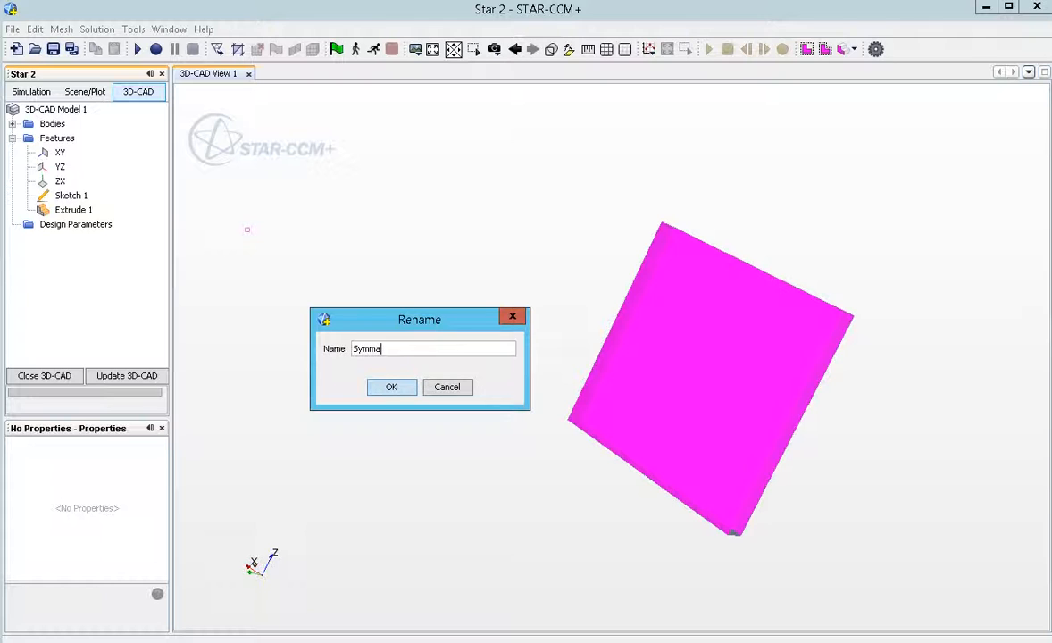
pyautogui.press('Return')
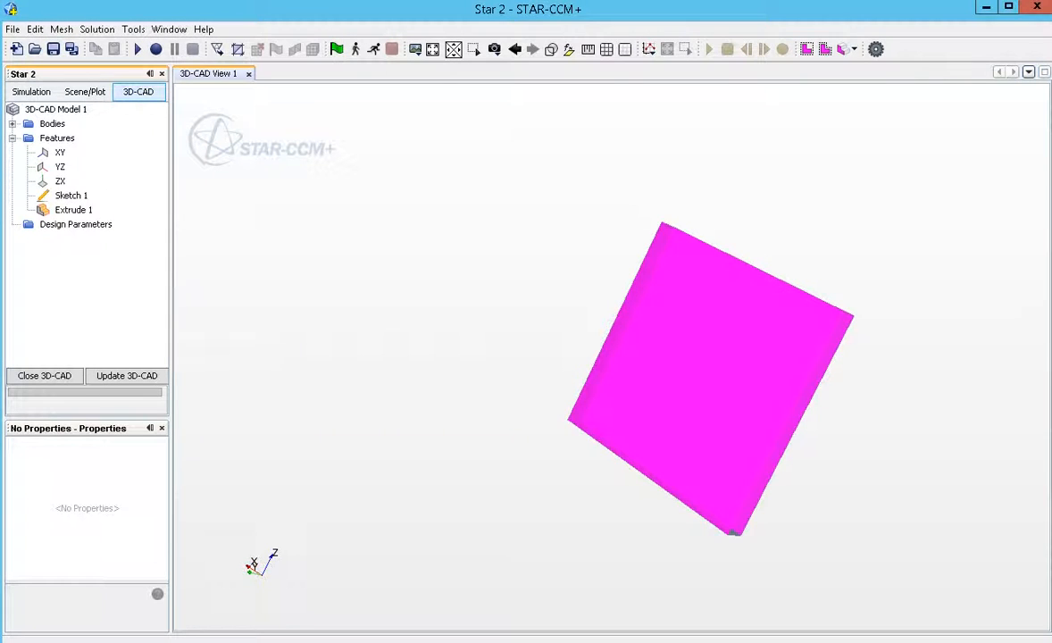
# View the block straight on and leave the 3D-CAD editor, returning to the simulation
pyautogui.moveTo(858, 458); pyautogui.dragTo(512, 364)
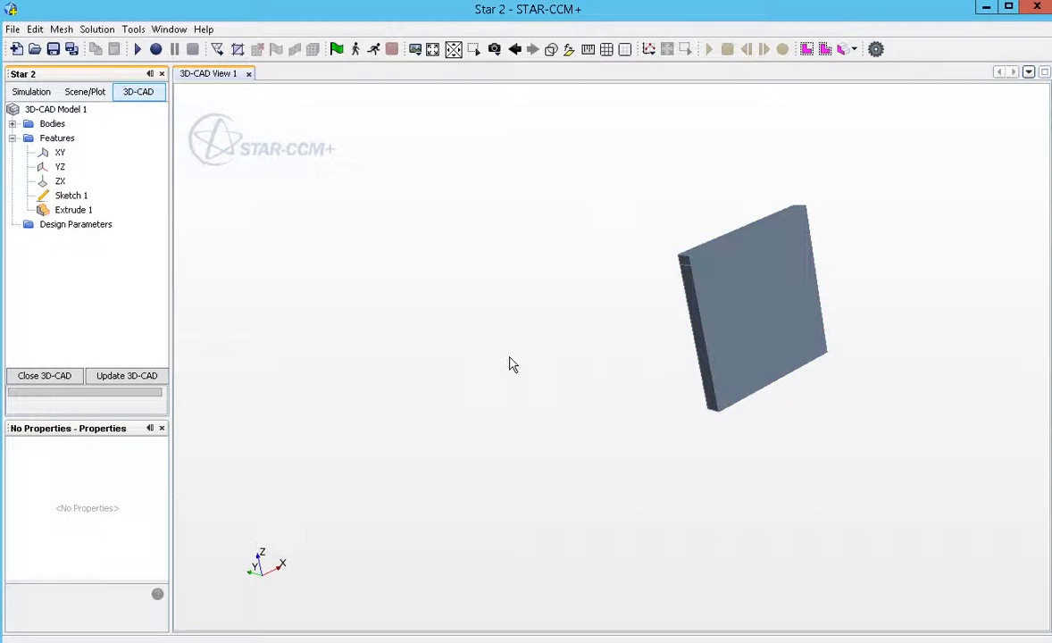
pyautogui.press('s')
pyautogui.moveTo(587, 389); pyautogui.dragTo(323, 269, button='right')
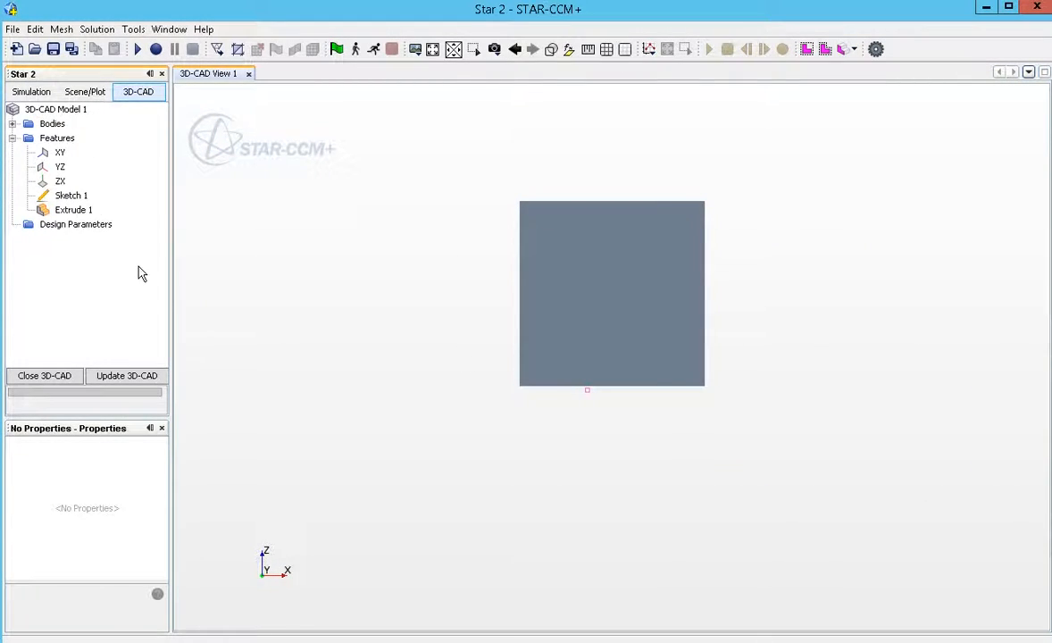
pyautogui.click(49, 376)
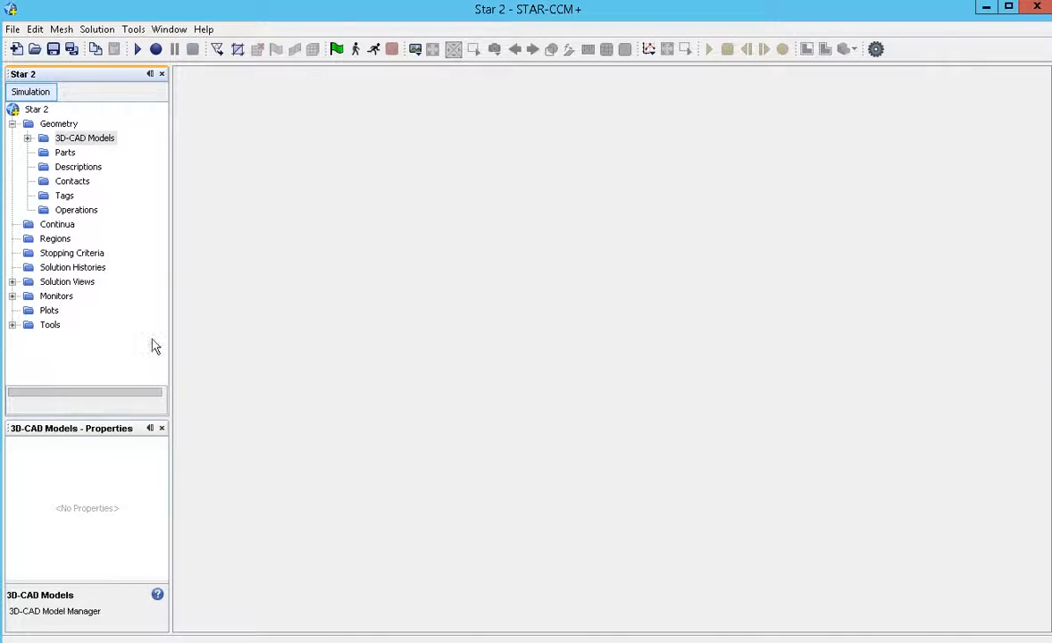
# Create a geometry part from 3D-CAD Model 1 as a solid body with sharp CAD edges and medium tessellation density
pyautogui.click(28, 138)
pyautogui.click(54, 152)
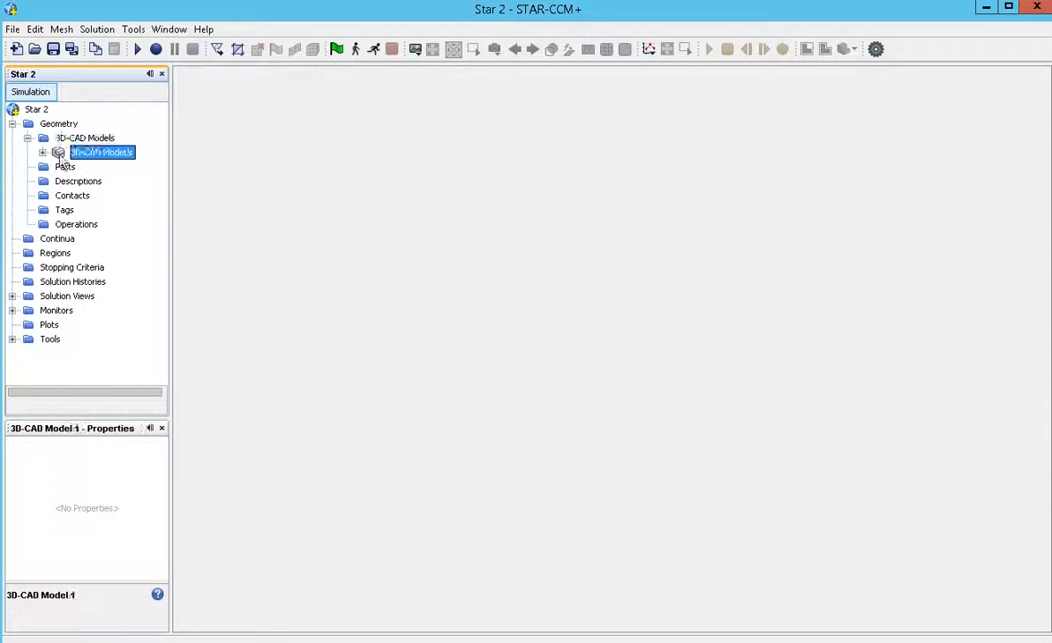
pyautogui.click(42, 152)
pyautogui.click(58, 167)
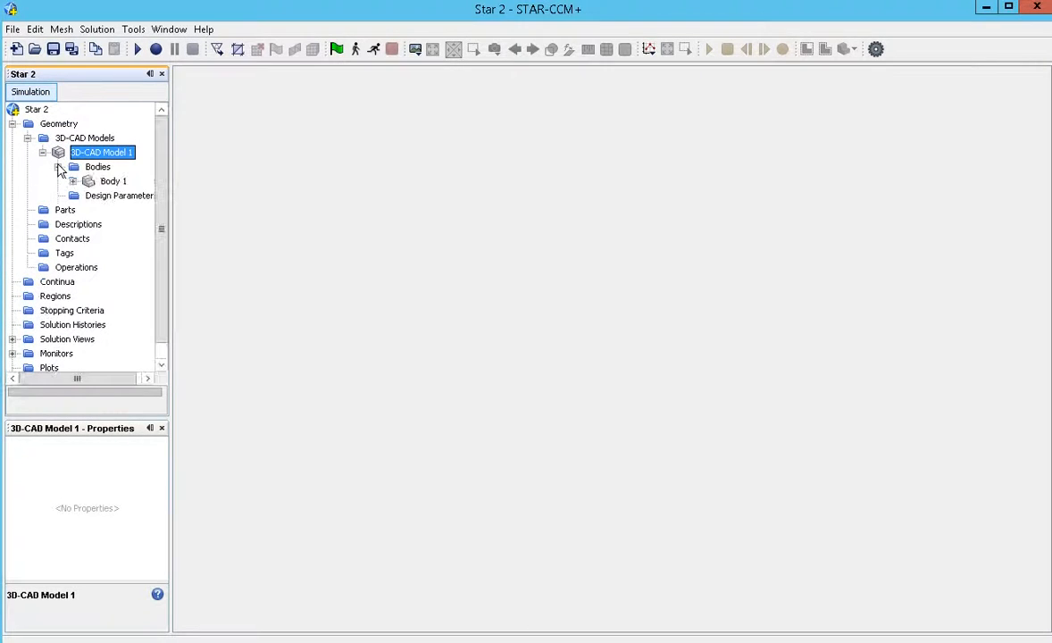
pyautogui.click(109, 182)
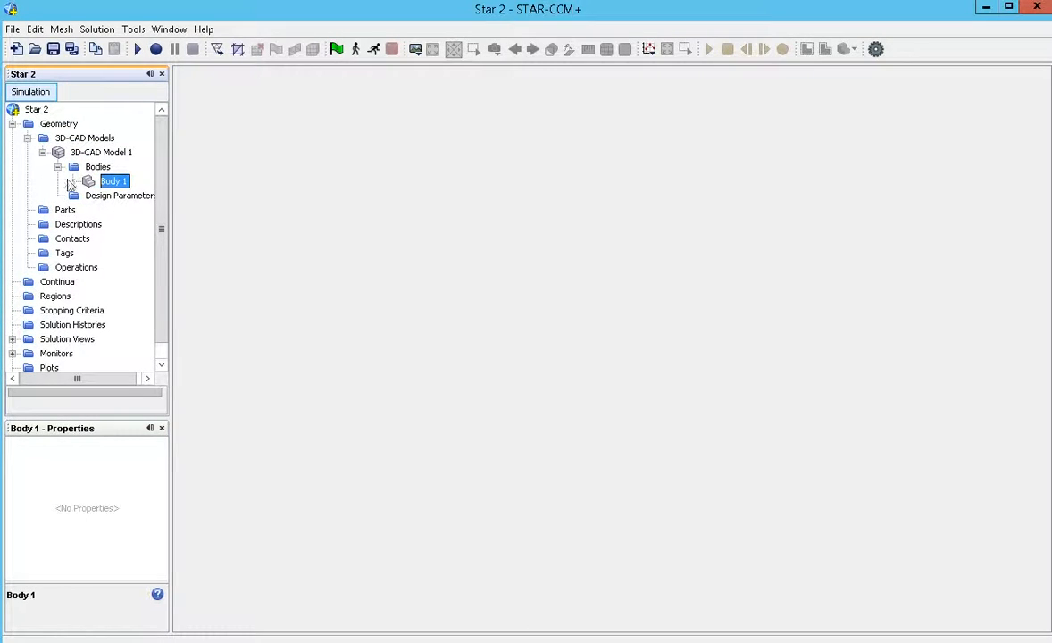
pyautogui.moveTo(169, 214); pyautogui.dragTo(266, 219)
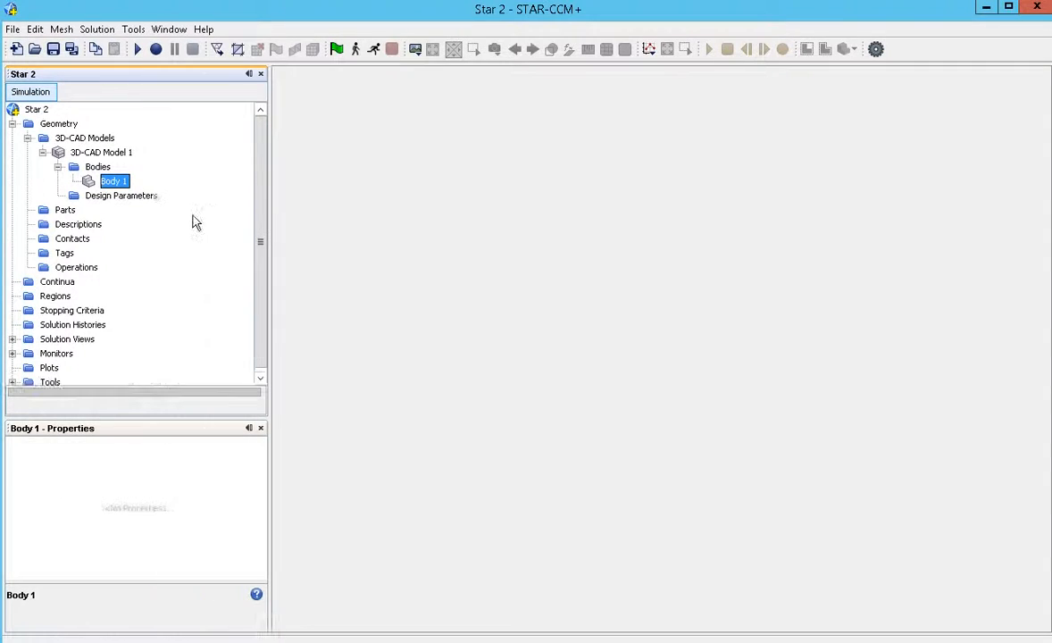
pyautogui.click(101, 152)
pyautogui.rightClick(101, 158)
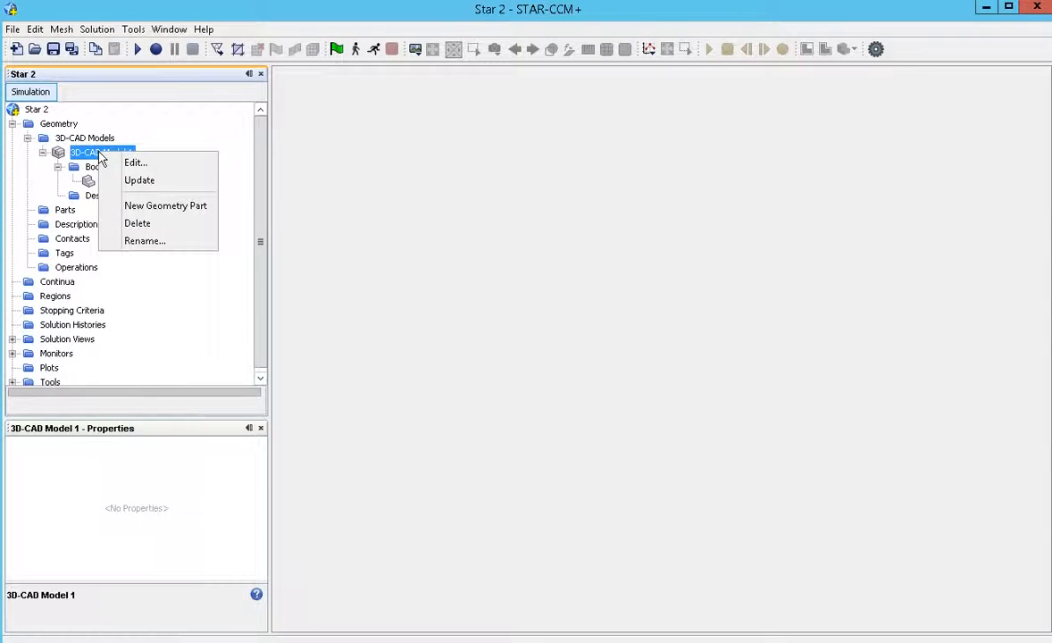
pyautogui.click(178, 207)
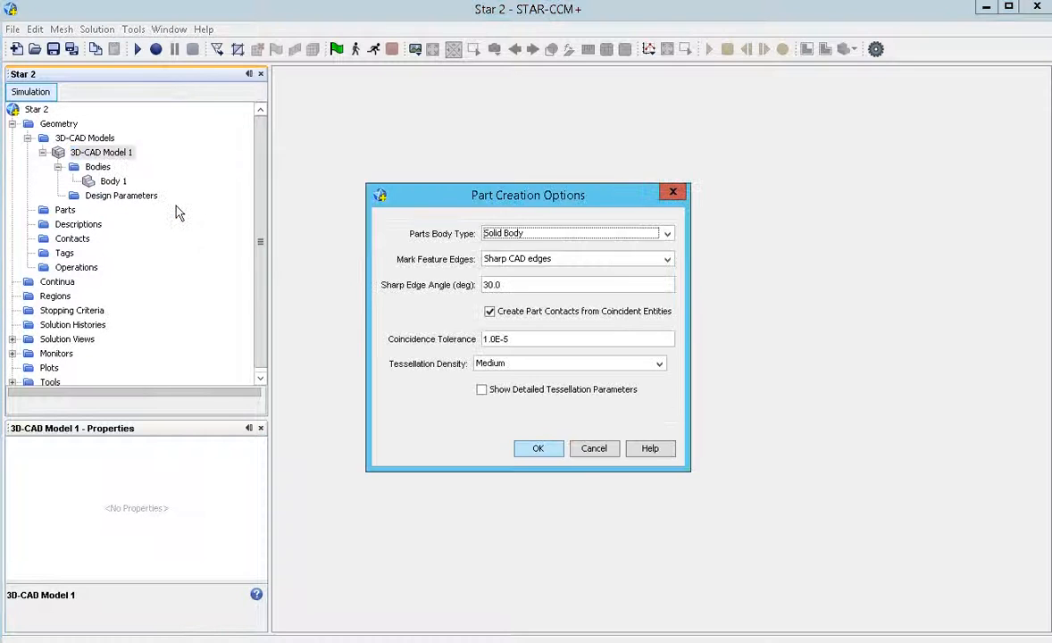
pyautogui.click(542, 449)
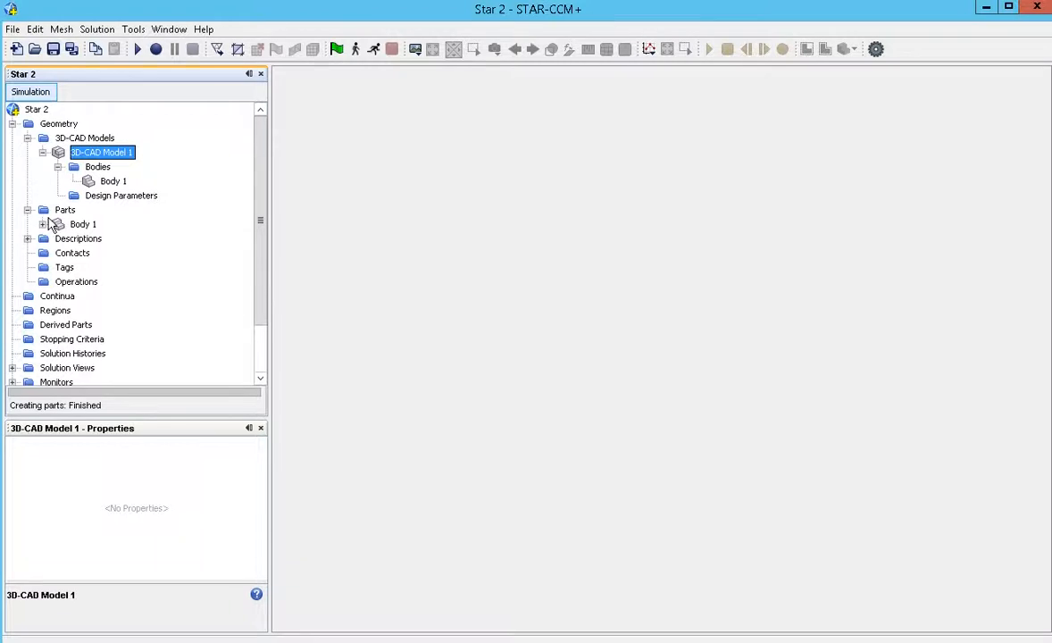
# List the surfaces of the Body 1 part and create a geometry scene showing the block
pyautogui.click(42, 224)
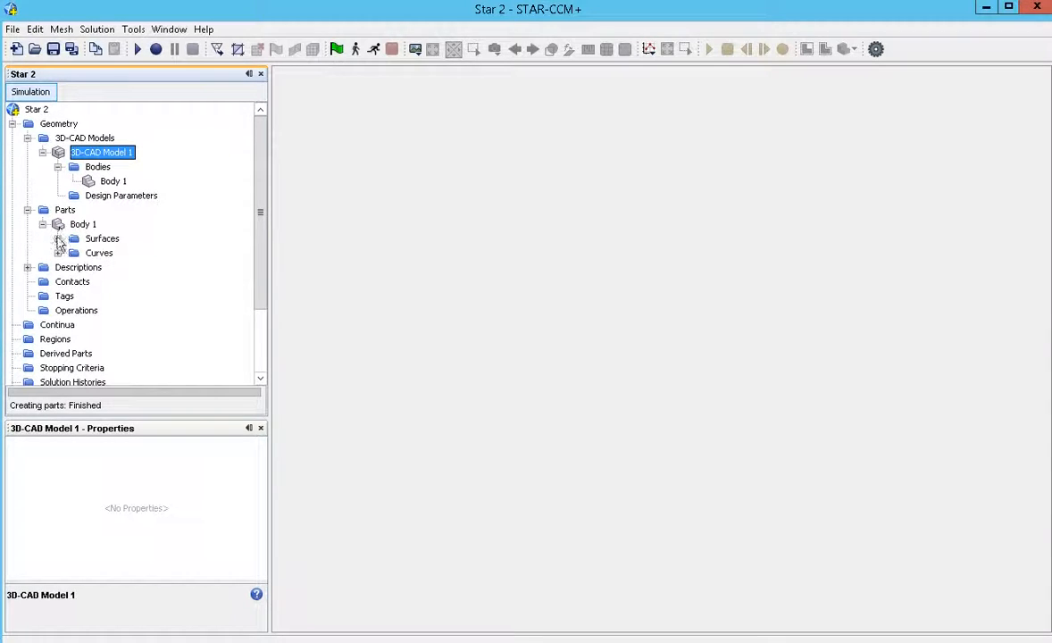
pyautogui.click(57, 238)
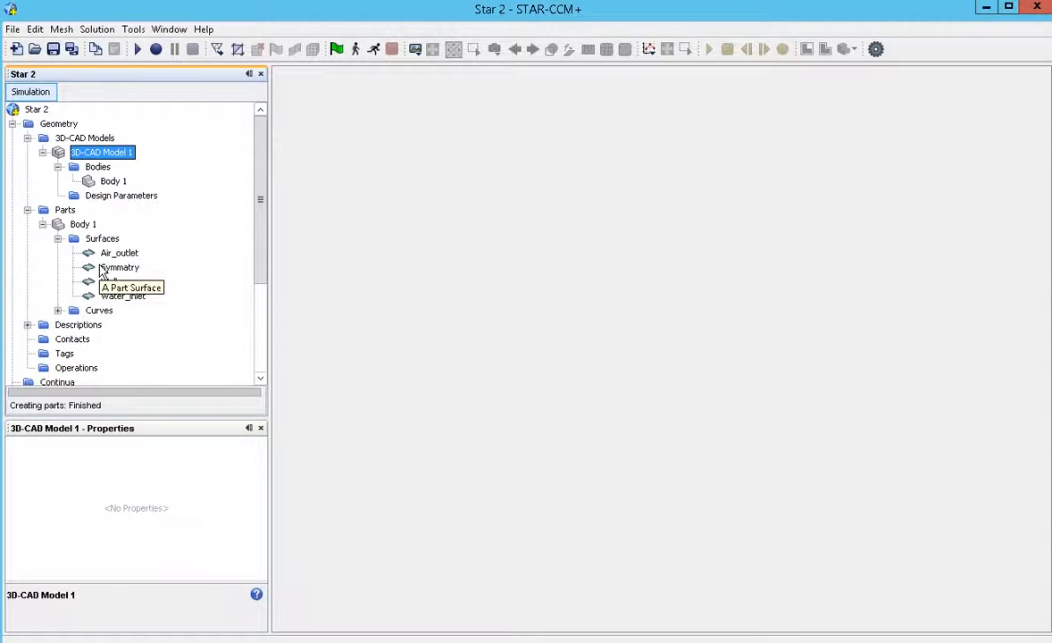
pyautogui.click(416, 50)
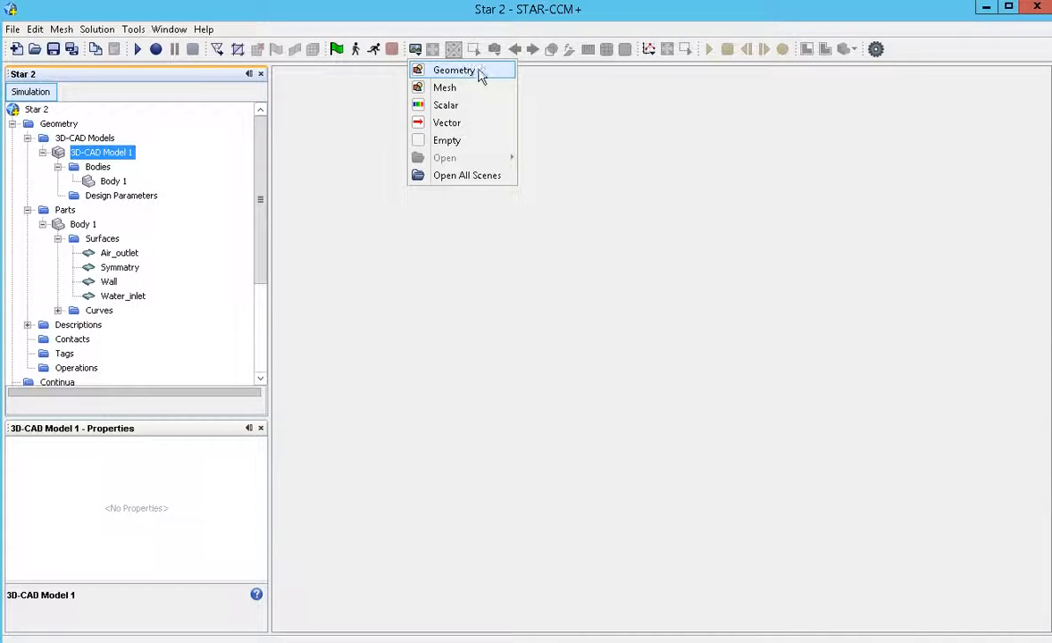
pyautogui.click(482, 75)
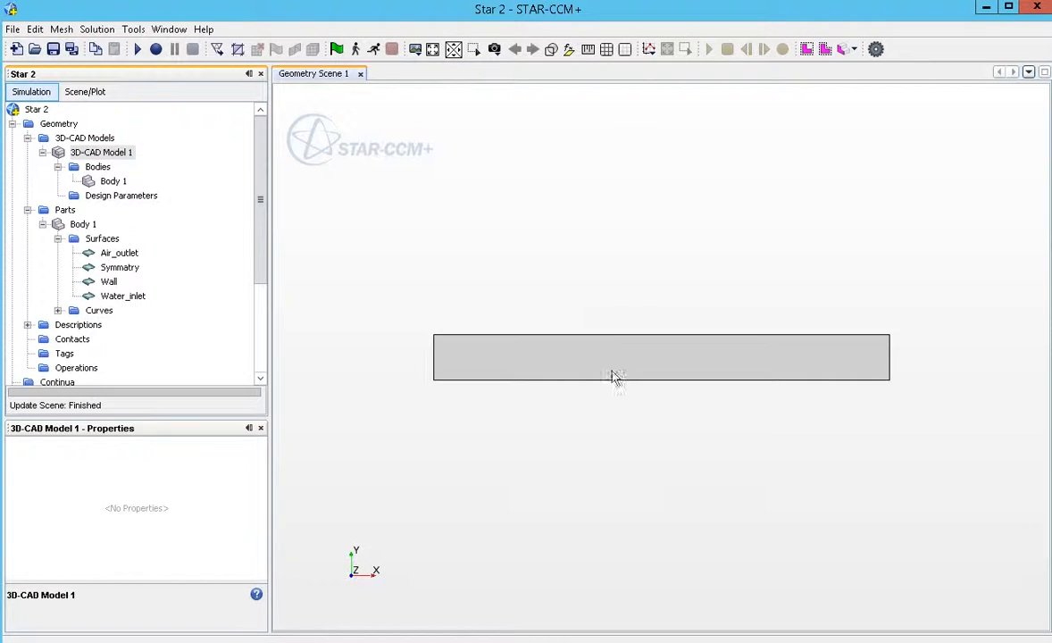
pyautogui.moveTo(629, 382); pyautogui.dragTo(755, 411)
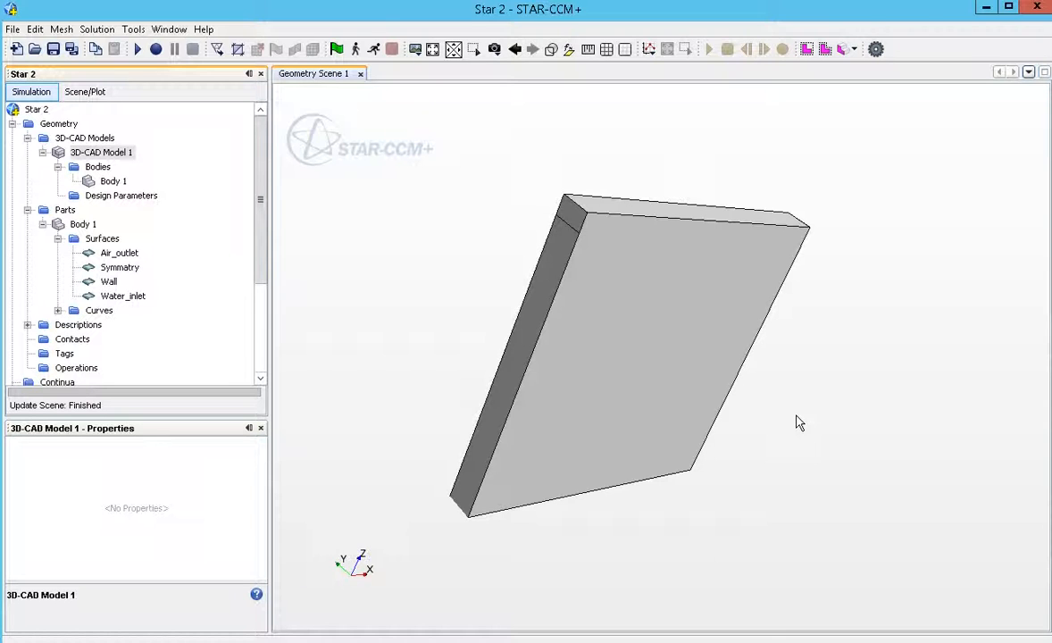
pyautogui.press('s')
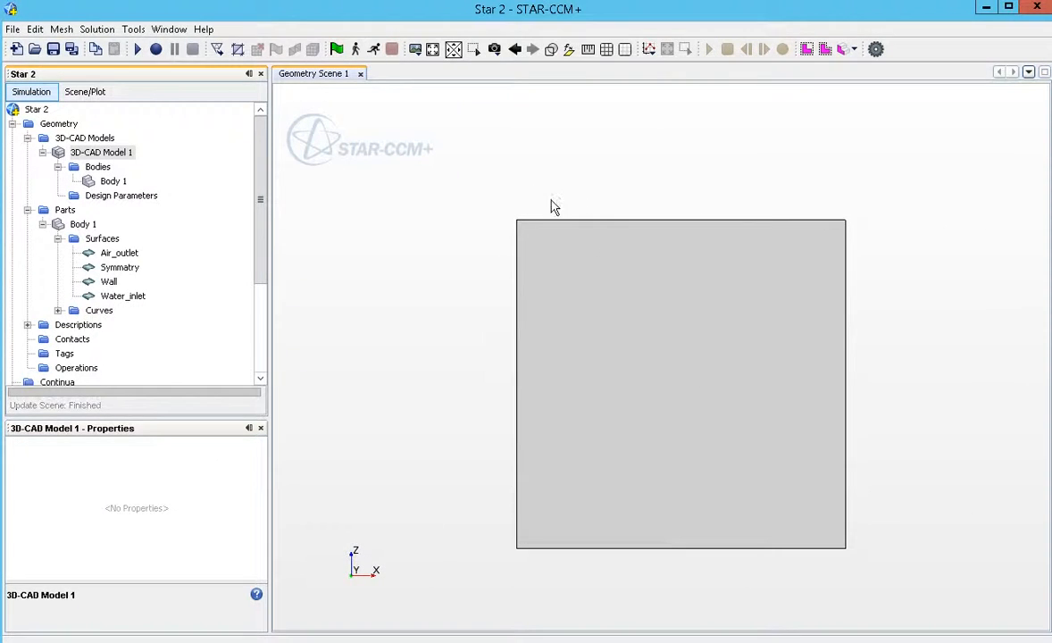
# Make the block transparent in the geometry scene and view it from the side and the front
pyautogui.moveTo(658, 396); pyautogui.dragTo(578, 328, button='middle')
pyautogui.moveTo(657, 362); pyautogui.dragTo(704, 439, button='middle')
pyautogui.click(552, 50)
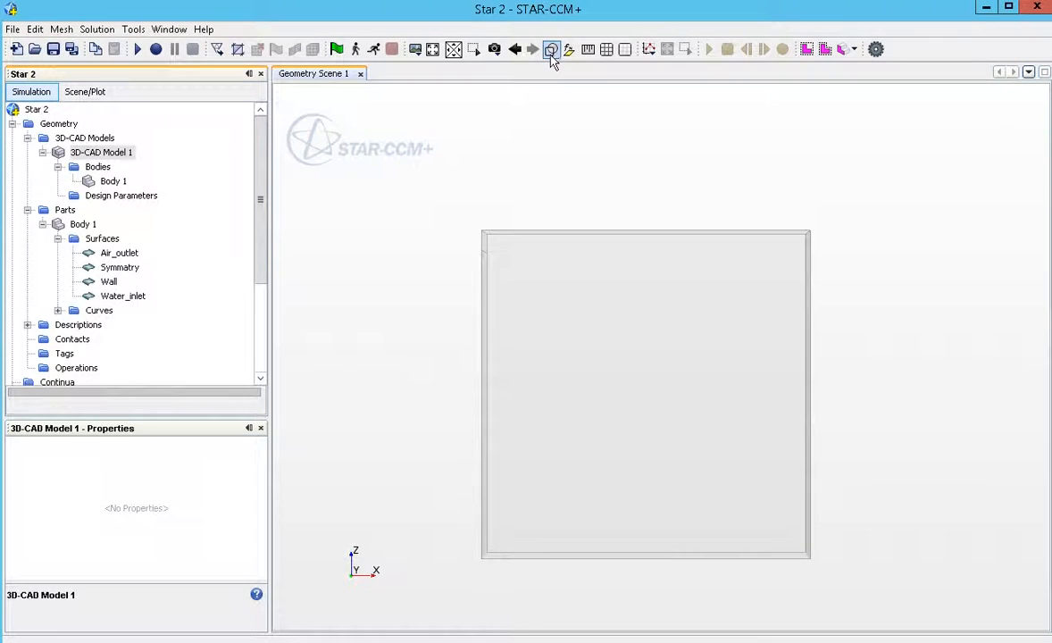
pyautogui.moveTo(892, 383)
pyautogui.mouseDown()
pyautogui.moveTo(726, 390)
pyautogui.moveTo(815, 378)
pyautogui.mouseUp()
pyautogui.moveTo(815, 378); pyautogui.dragTo(569, 394, button='right')
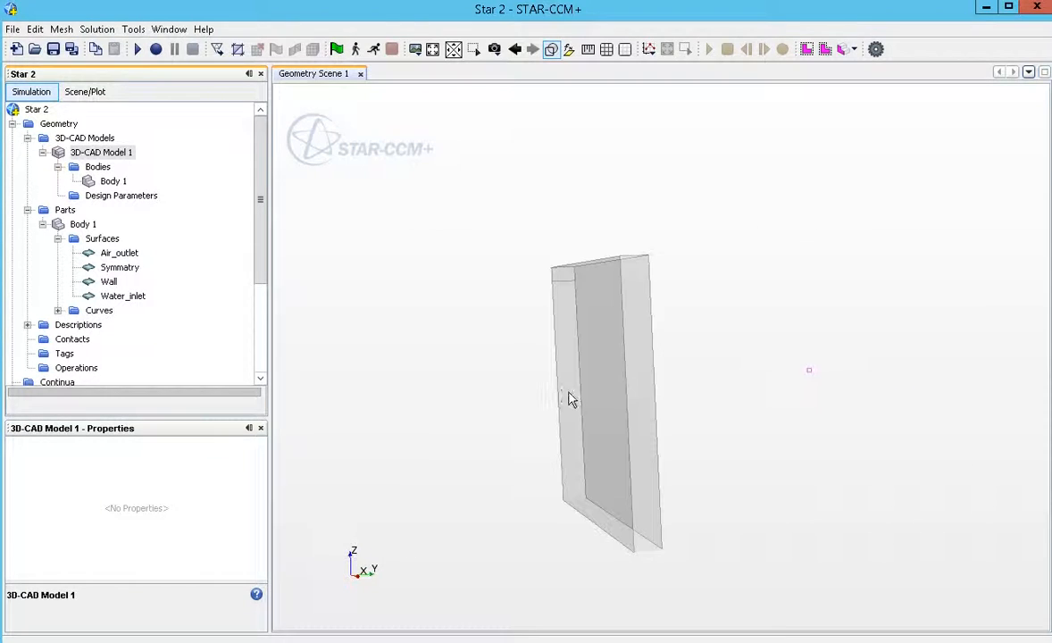
pyautogui.moveTo(586, 392); pyautogui.dragTo(422, 338)
pyautogui.moveTo(422, 338); pyautogui.dragTo(602, 328, button='right')
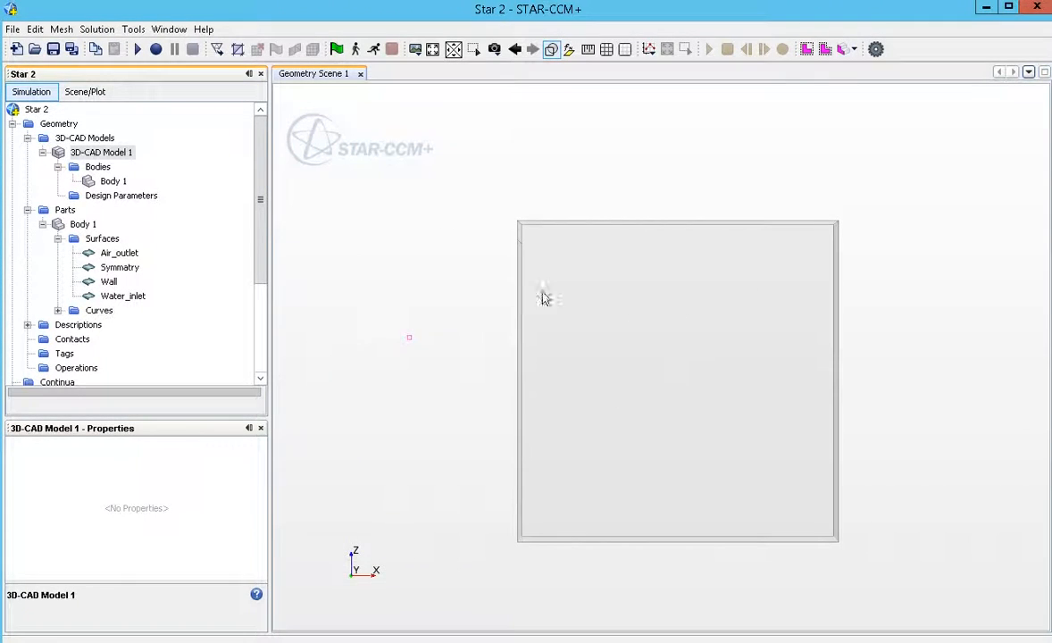
# Highlight the Air_outlet and Symmatry surfaces of Body 1 in the scene to check where they lie
pyautogui.click(123, 257)
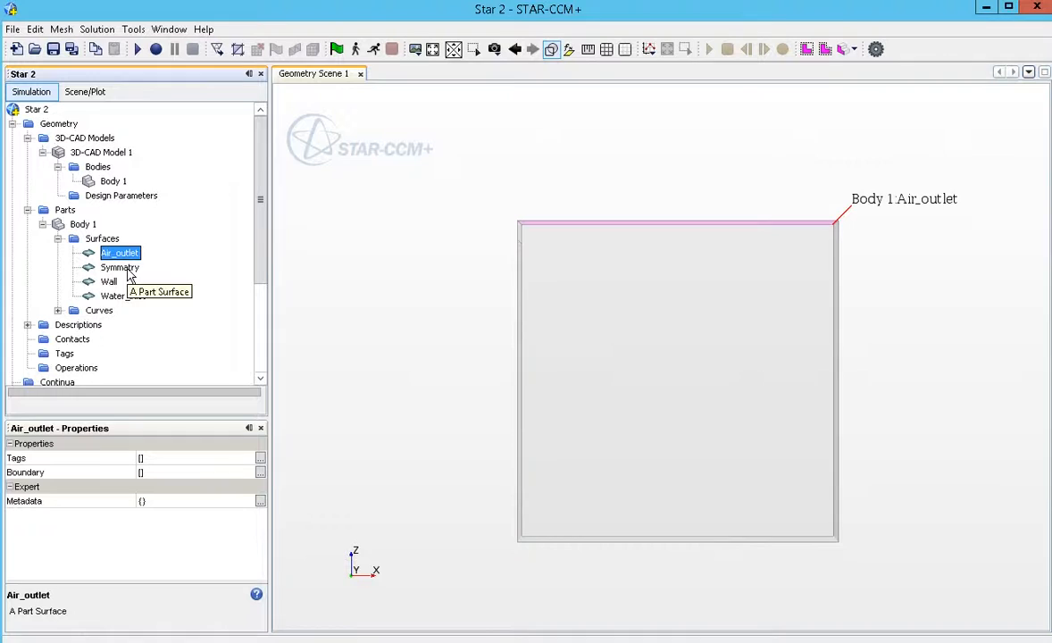
pyautogui.click(125, 272)
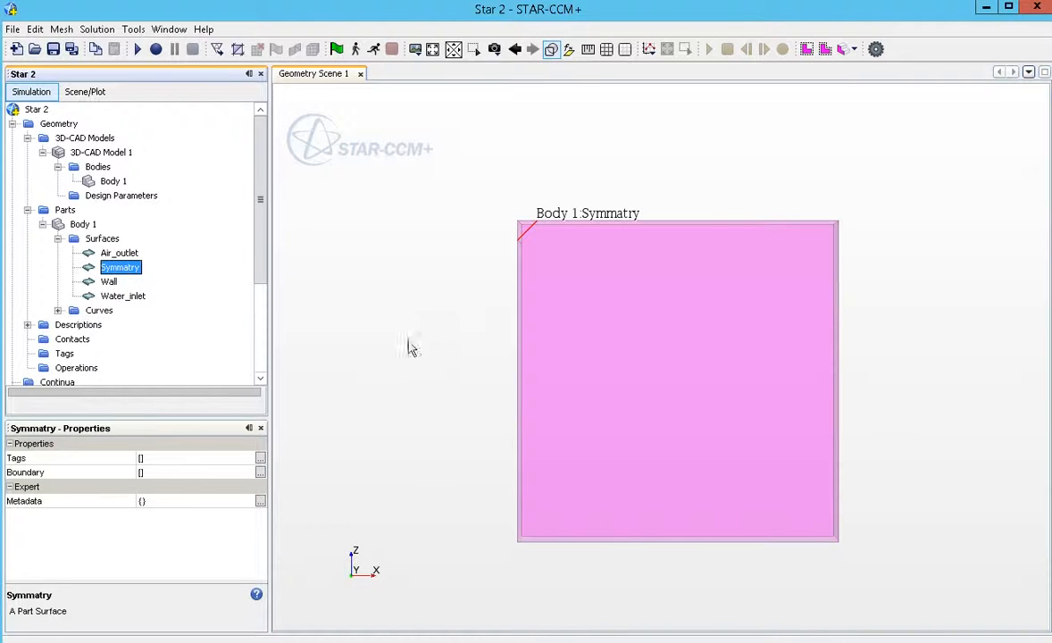
# Highlight the Wall and Water_inlet surfaces of Body 1 in the scene to check where they lie
pyautogui.moveTo(402, 308); pyautogui.dragTo(594, 365)
pyautogui.click(105, 281)
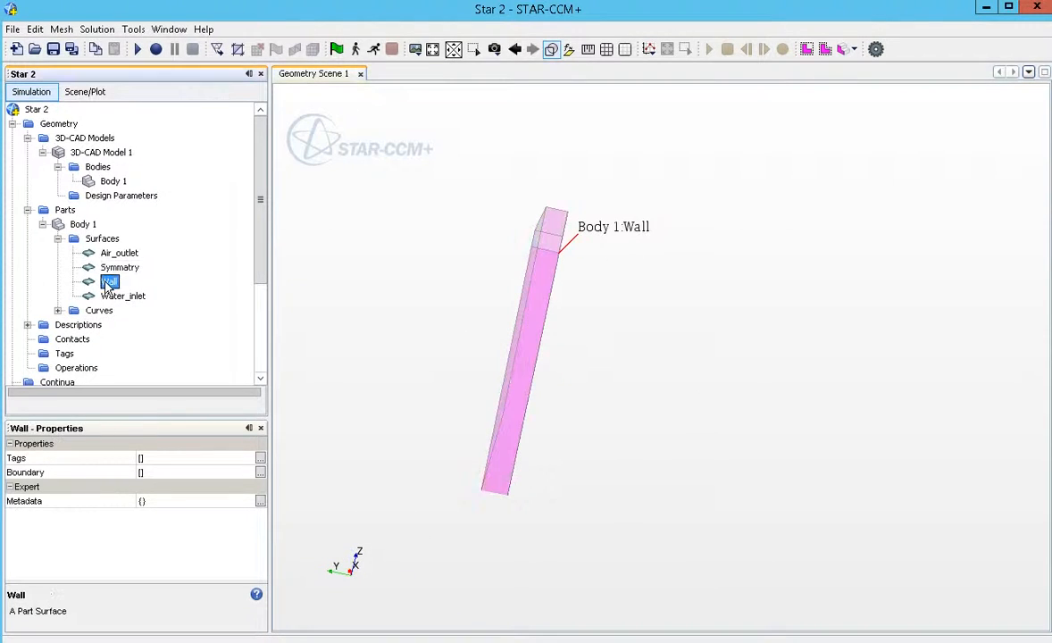
pyautogui.moveTo(669, 370); pyautogui.dragTo(615, 345)
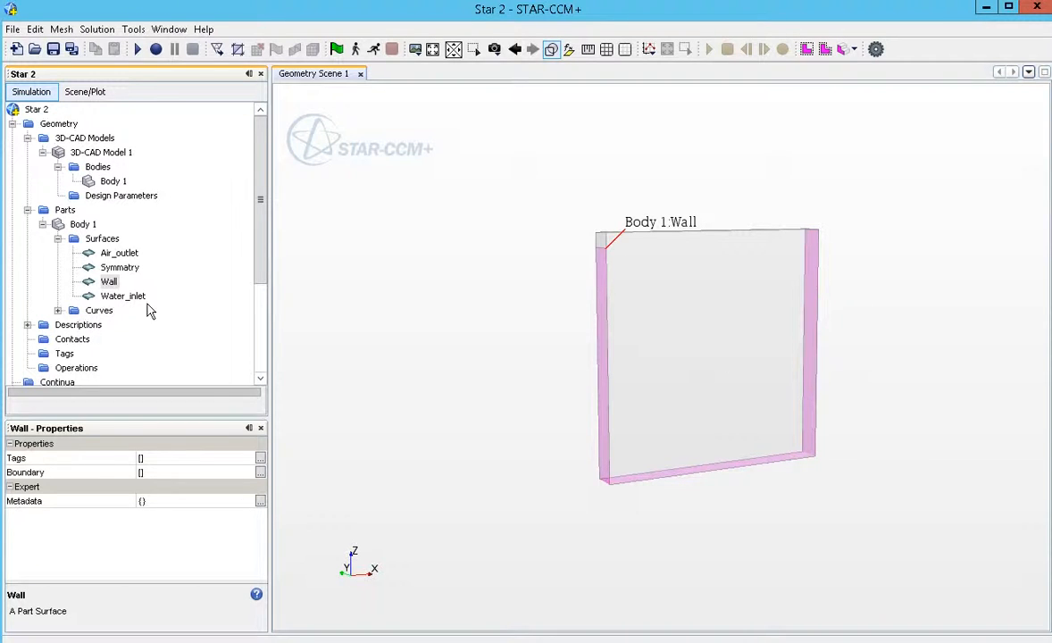
pyautogui.click(112, 296)
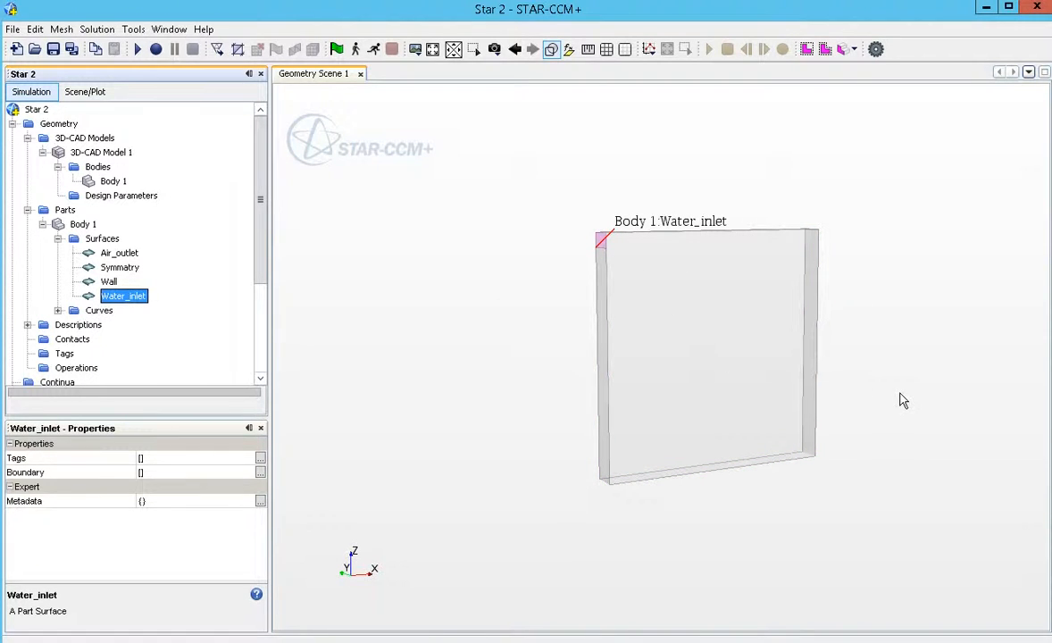
pyautogui.write('s')
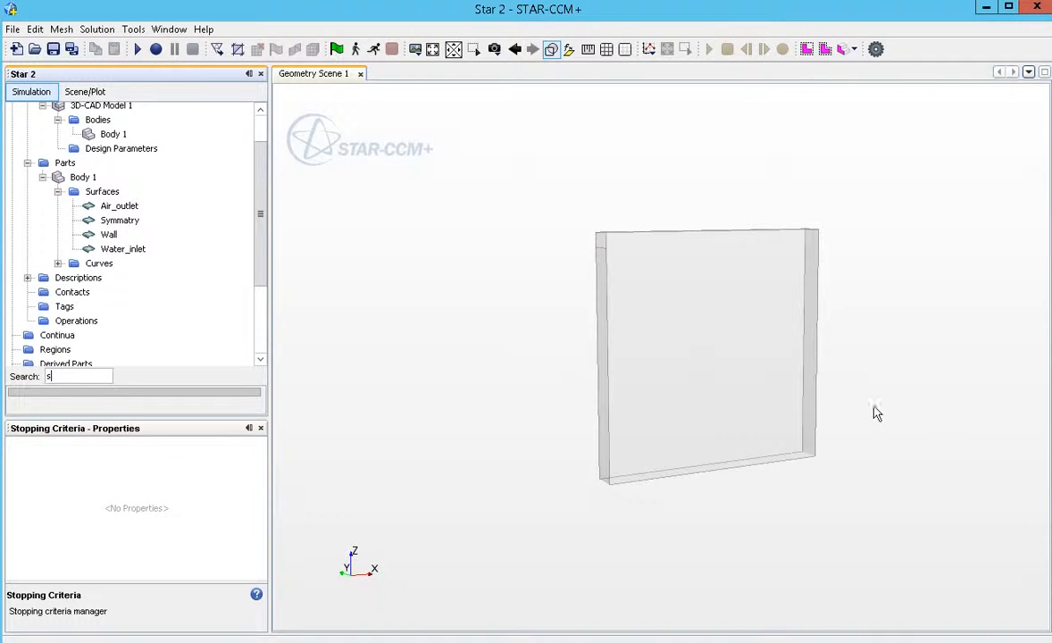
pyautogui.moveTo(656, 387); pyautogui.dragTo(587, 370, button='right')
pyautogui.moveTo(522, 350); pyautogui.dragTo(429, 330)
pyautogui.moveTo(613, 355); pyautogui.dragTo(586, 332, button='right')
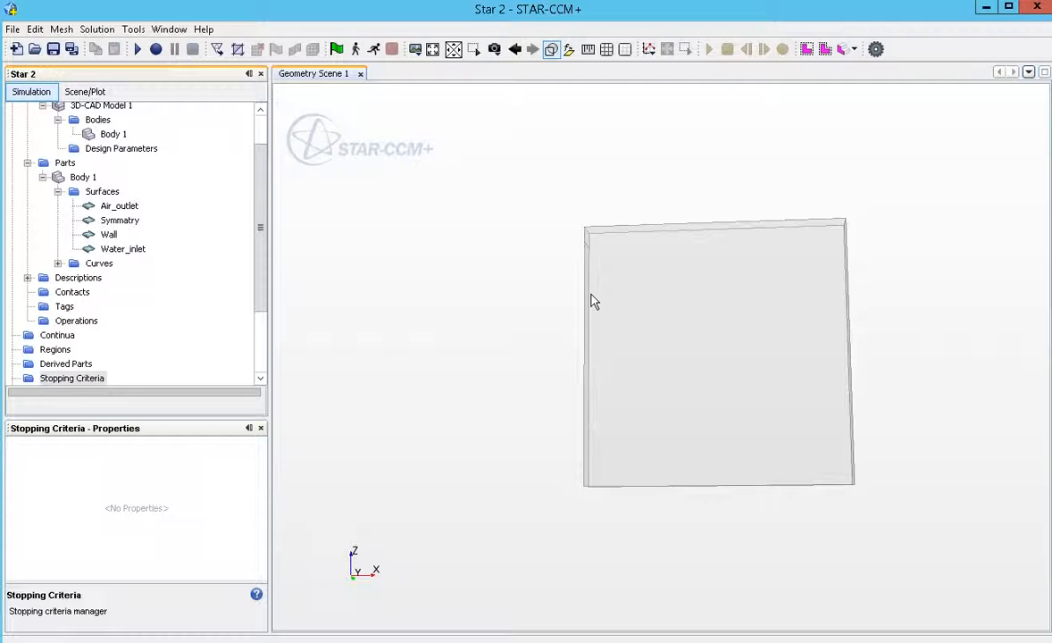
# Assign the Body 1 part to one region for all parts, with a boundary for each part surface
pyautogui.rightClick(80, 179)
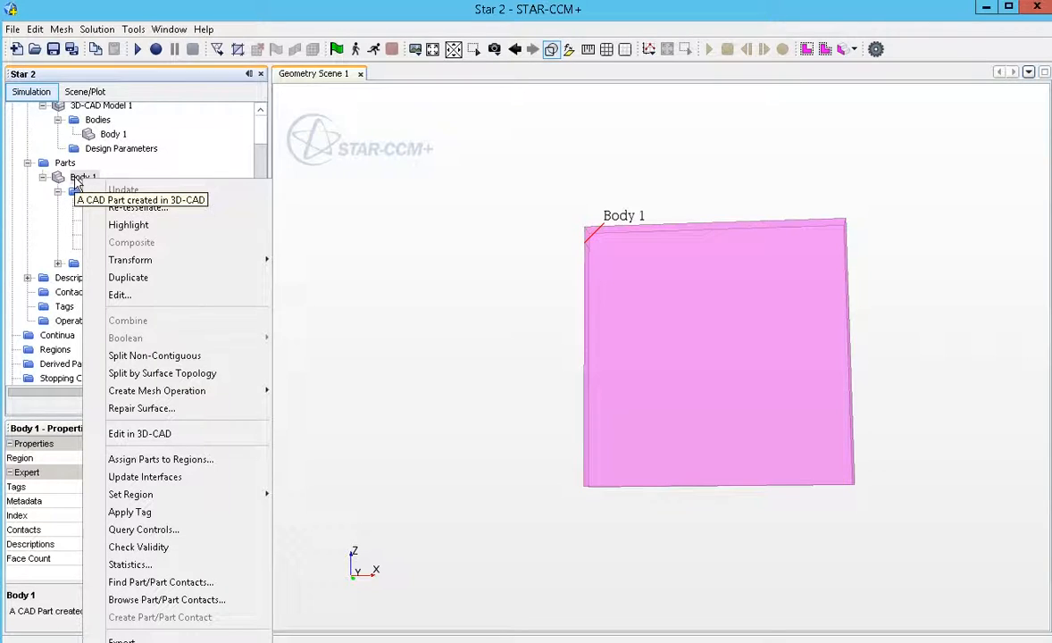
pyautogui.click(195, 466)
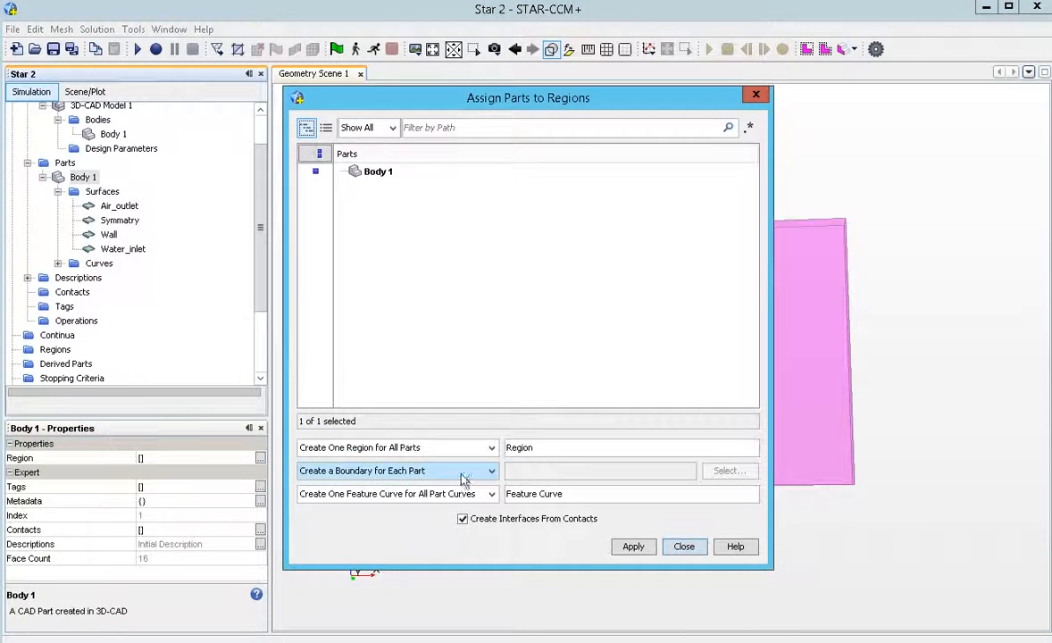
pyautogui.click(463, 472)
pyautogui.click(465, 488)
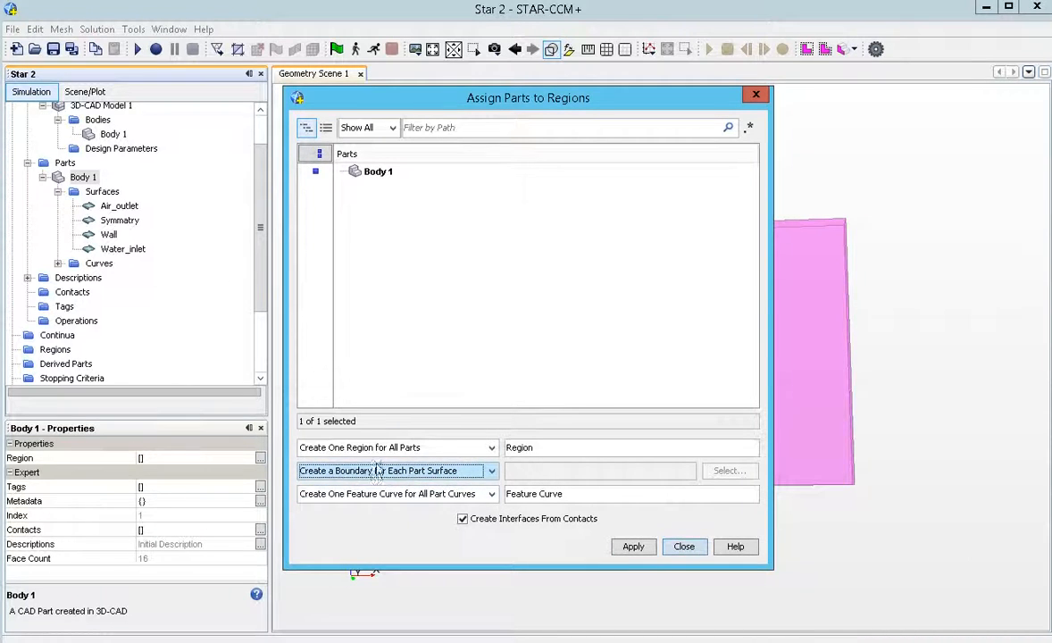
pyautogui.click(634, 548)
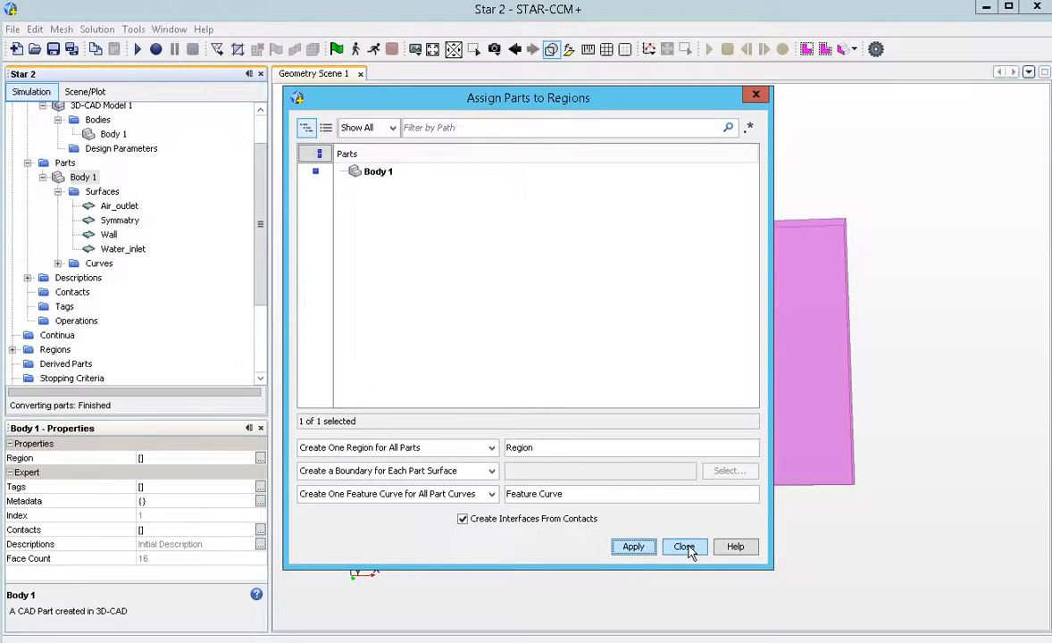
pyautogui.click(684, 547)
# Expand the new region in the simulation tree to inspect its properties, boundaries and feature curves folders
pyautogui.scroll(-3, 206, 243)
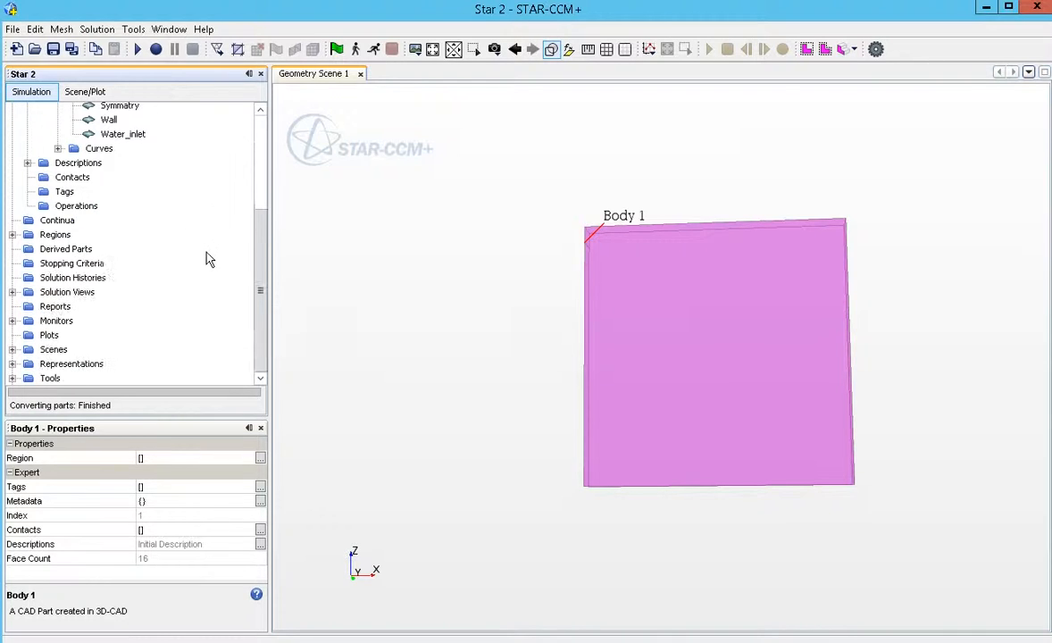
pyautogui.click(13, 234)
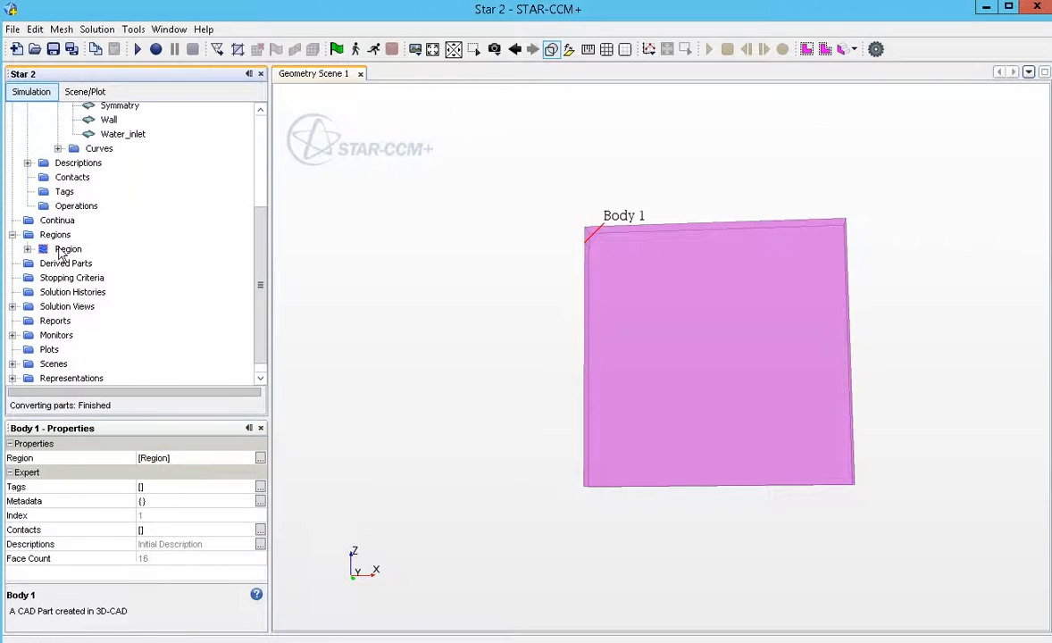
pyautogui.click(30, 250)
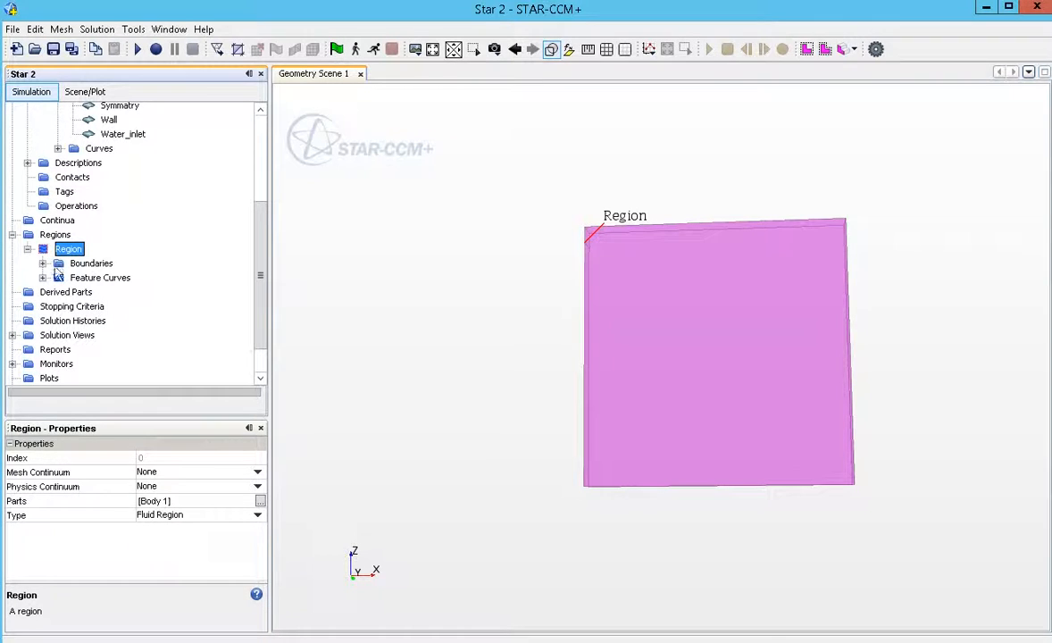
pyautogui.moveTo(672, 345); pyautogui.dragTo(620, 310)
pyautogui.click(477, 287)
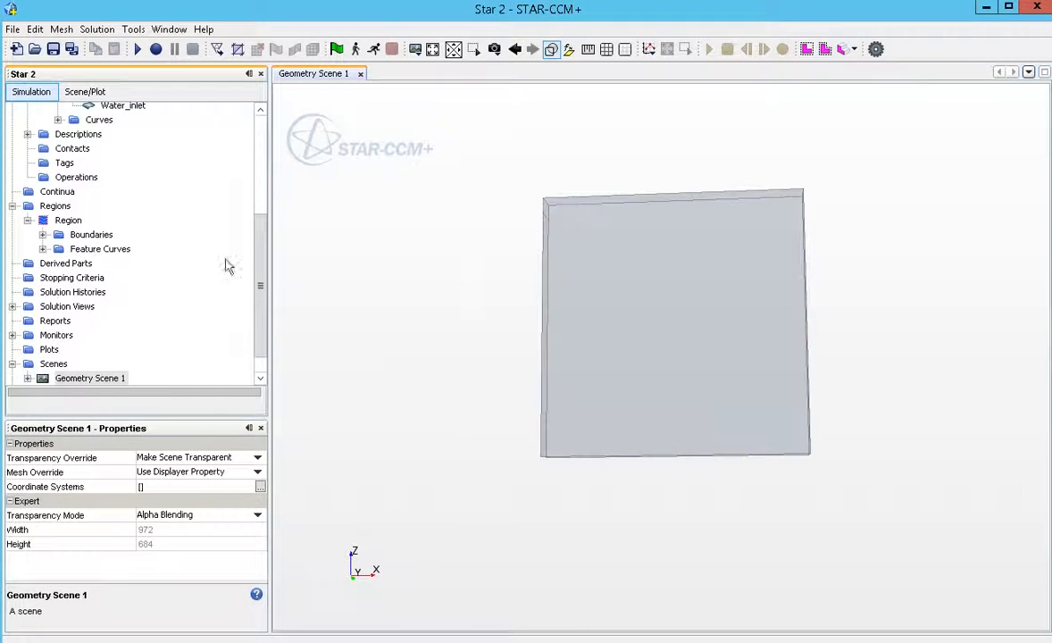
# Create a mesh continuum and enable the Trimmer volume mesher as its only model
pyautogui.rightClick(57, 193)
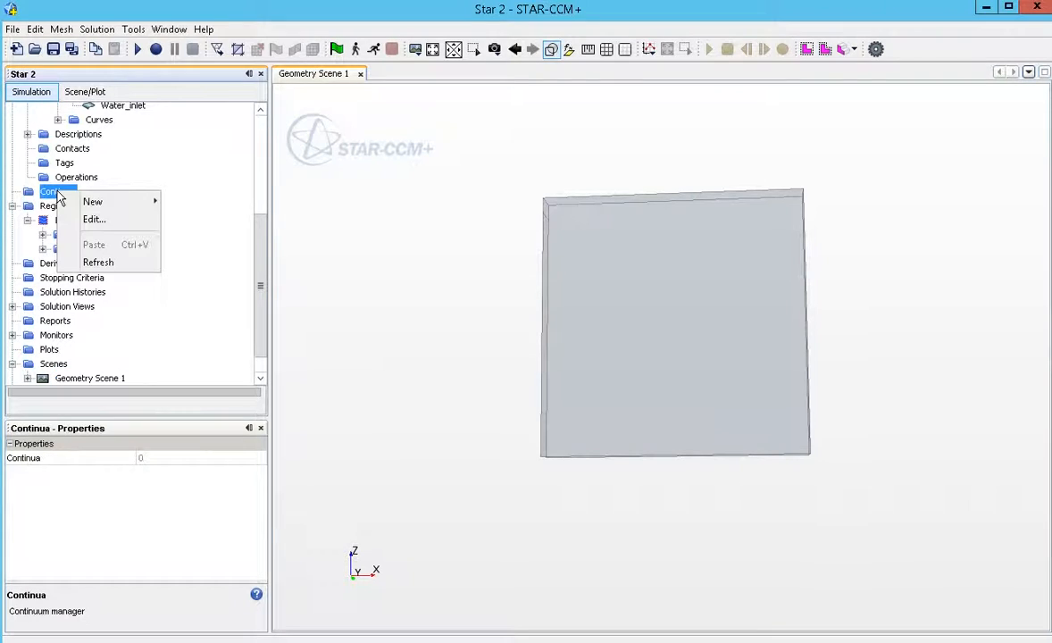
pyautogui.moveTo(89, 203)
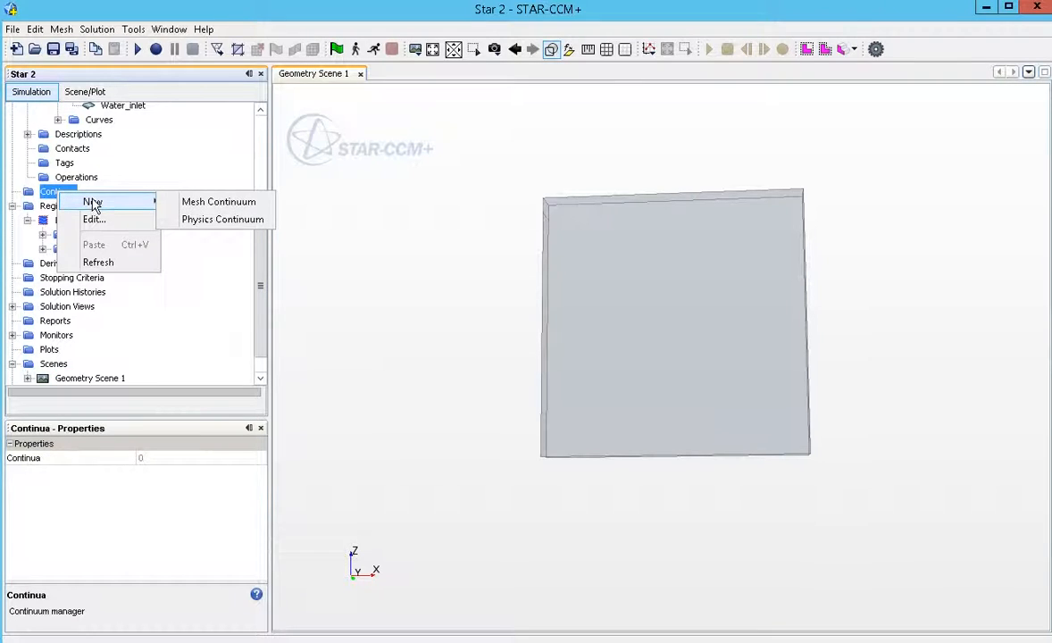
pyautogui.click(219, 202)
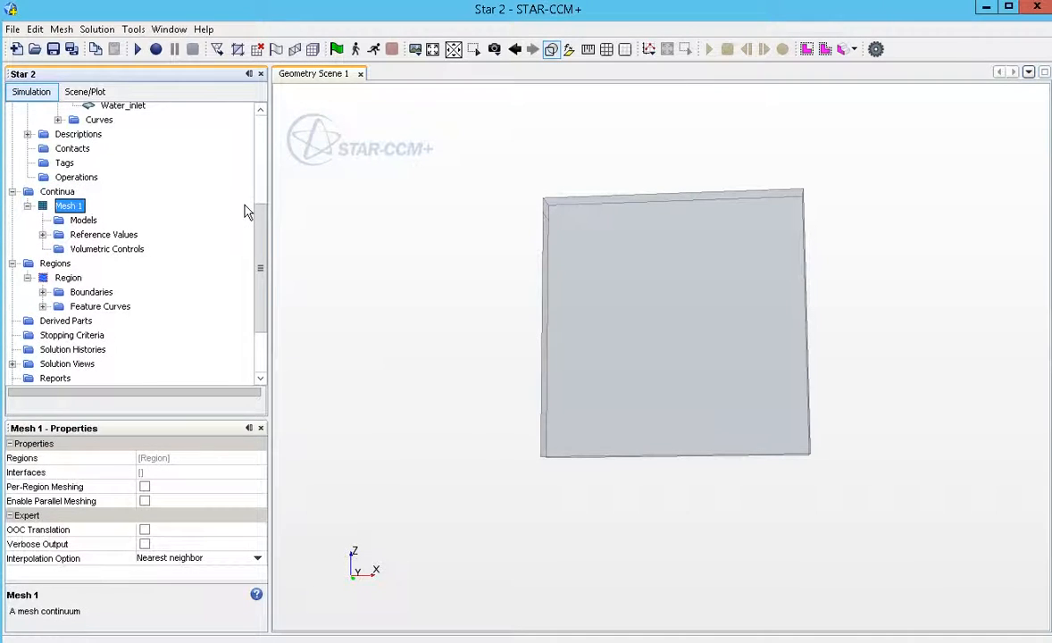
pyautogui.doubleClick(85, 221)
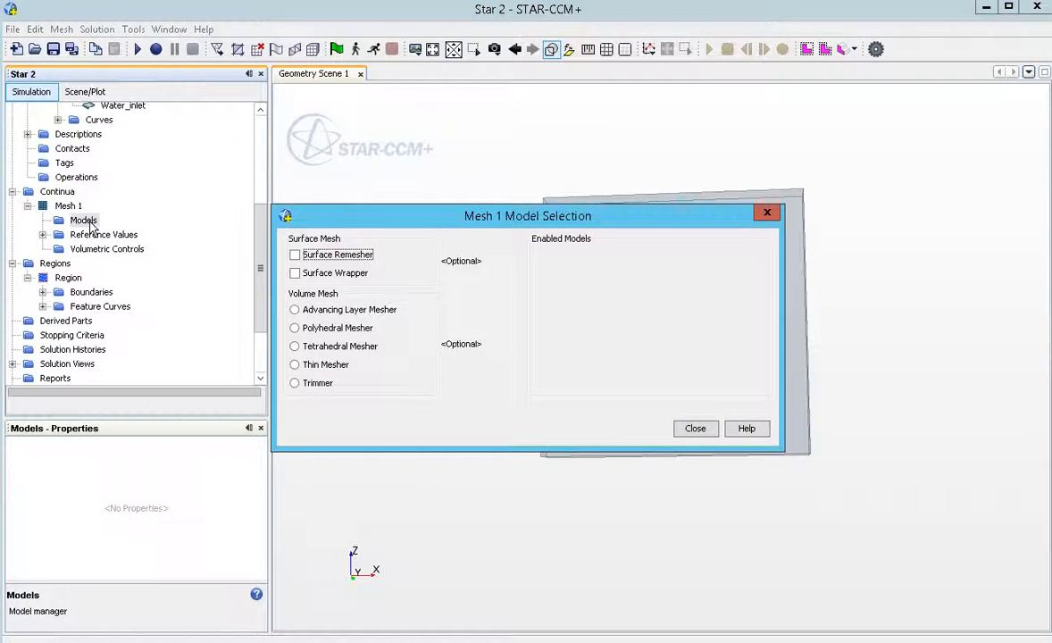
pyautogui.moveTo(420, 214); pyautogui.dragTo(520, 168)
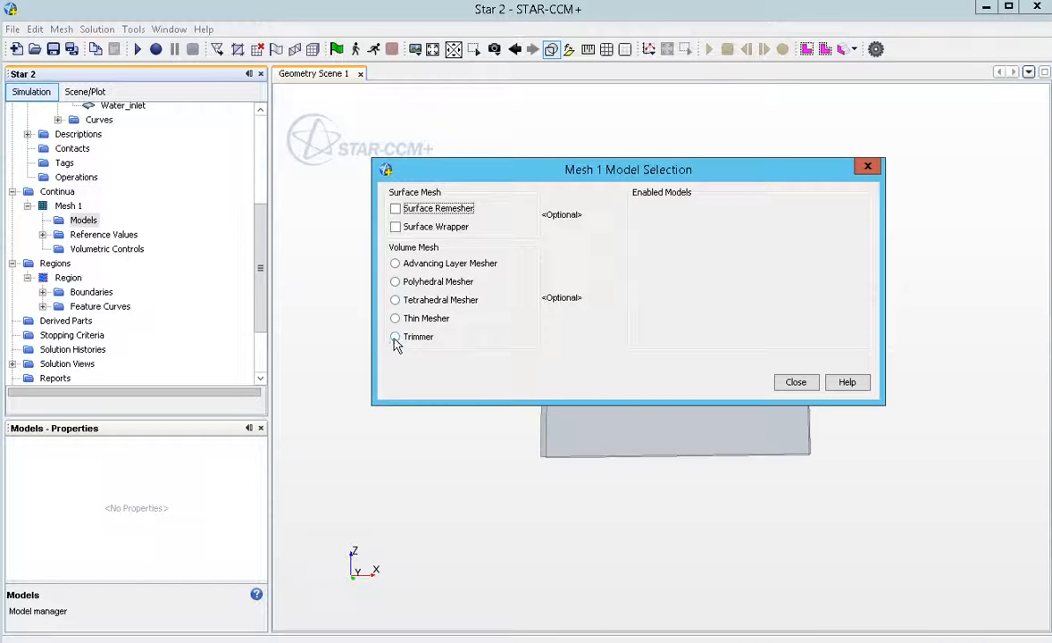
pyautogui.click(396, 338)
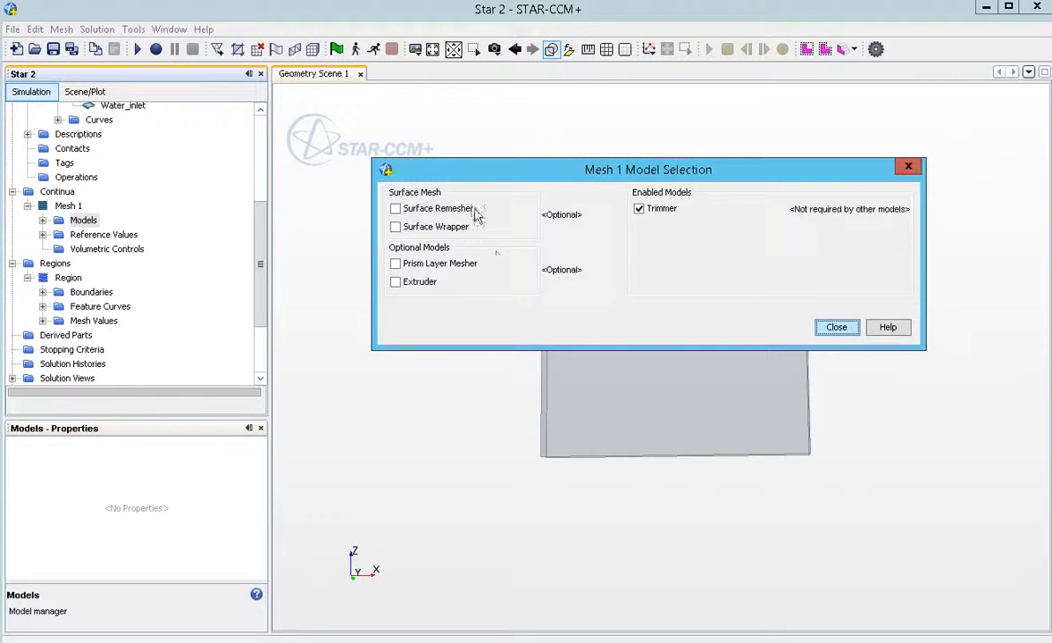
pyautogui.click(837, 328)
# Set the base size of the Mesh 1 continuum to 1 cm
pyautogui.click(42, 234)
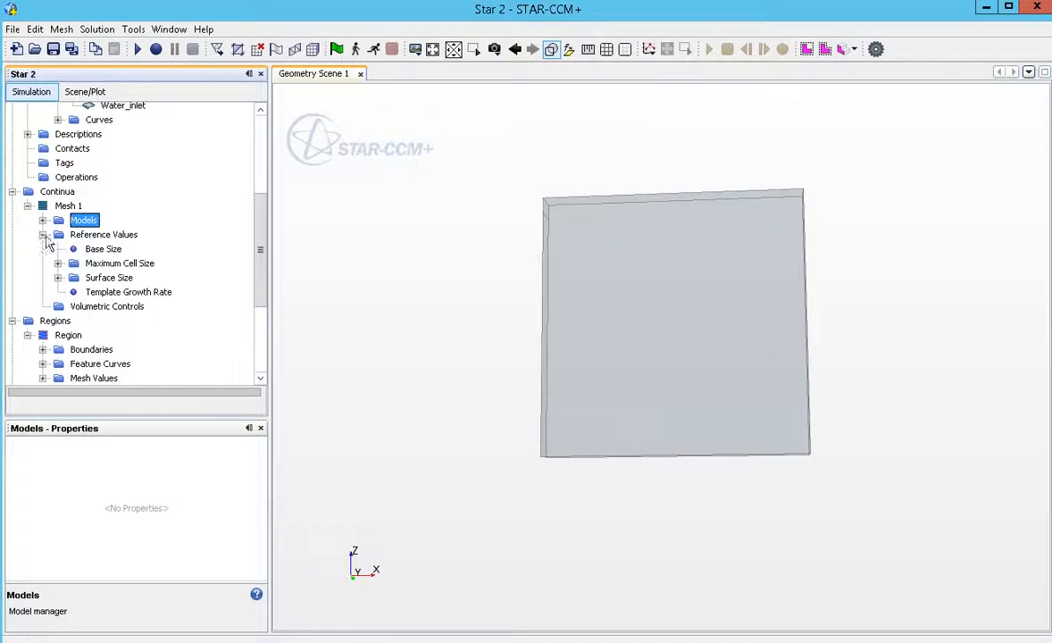
pyautogui.click(102, 249)
pyautogui.click(181, 456)
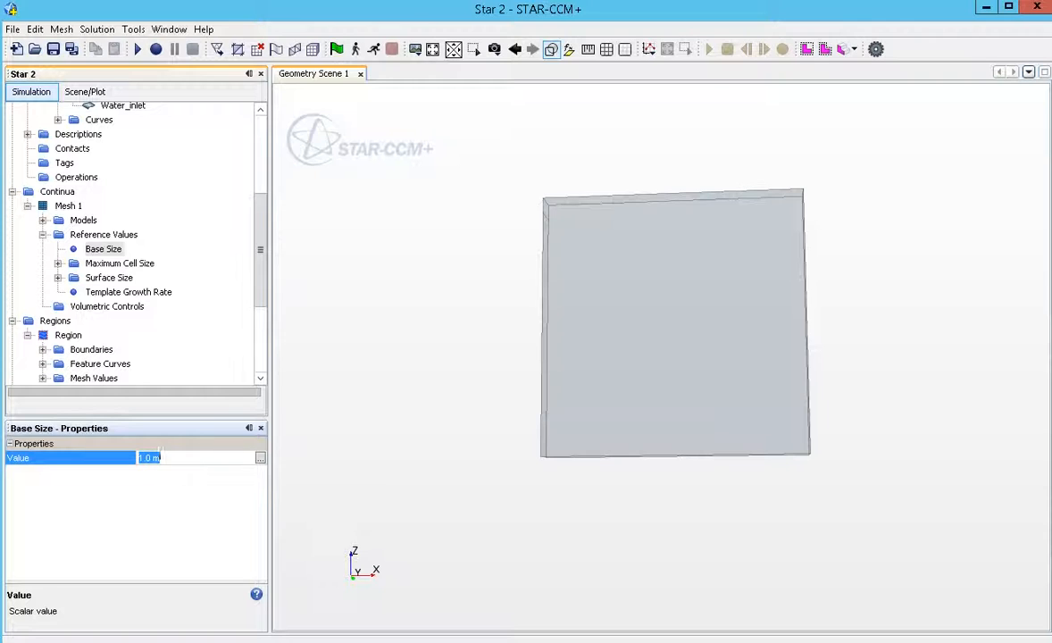
pyautogui.write('1cm')
pyautogui.press('Return')
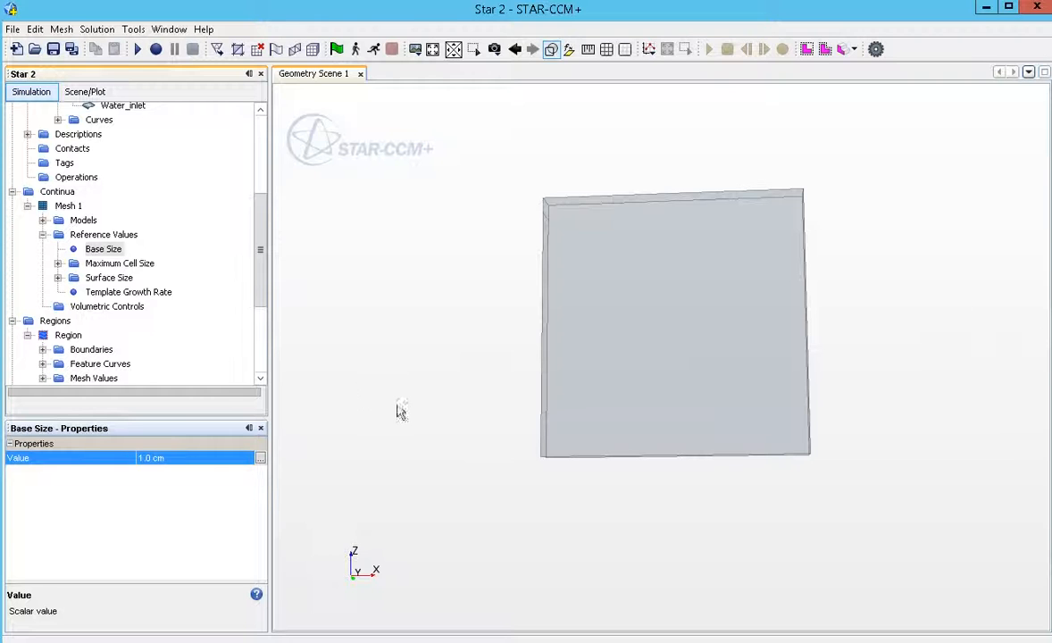
# Set the relative maximum cell size of Mesh 1 to 100 percent of base
pyautogui.click(57, 263)
pyautogui.click(119, 264)
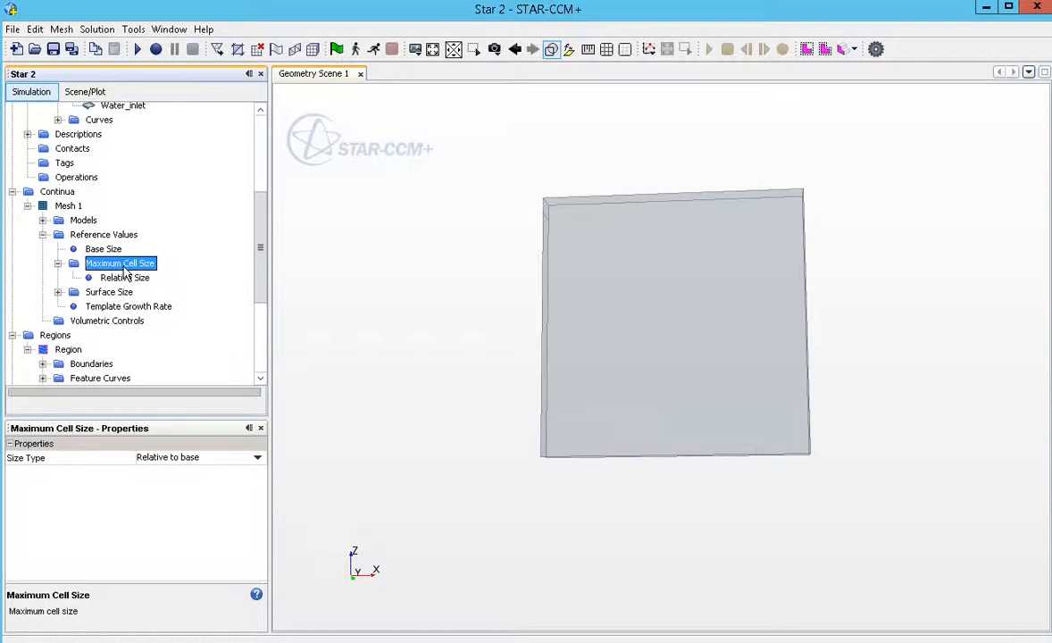
pyautogui.click(124, 278)
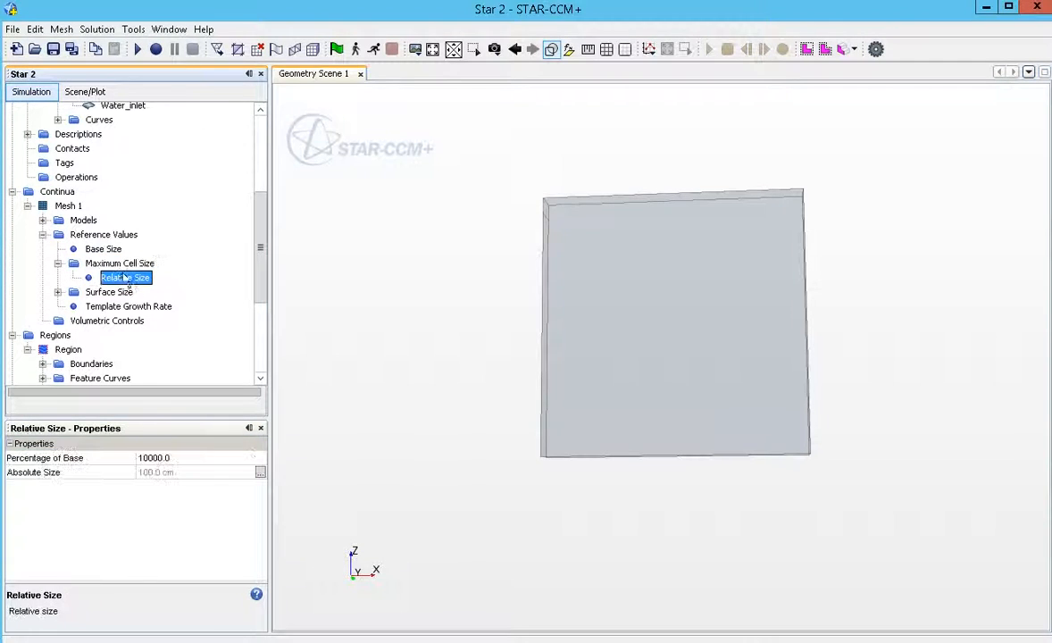
pyautogui.click(197, 458)
pyautogui.write('100')
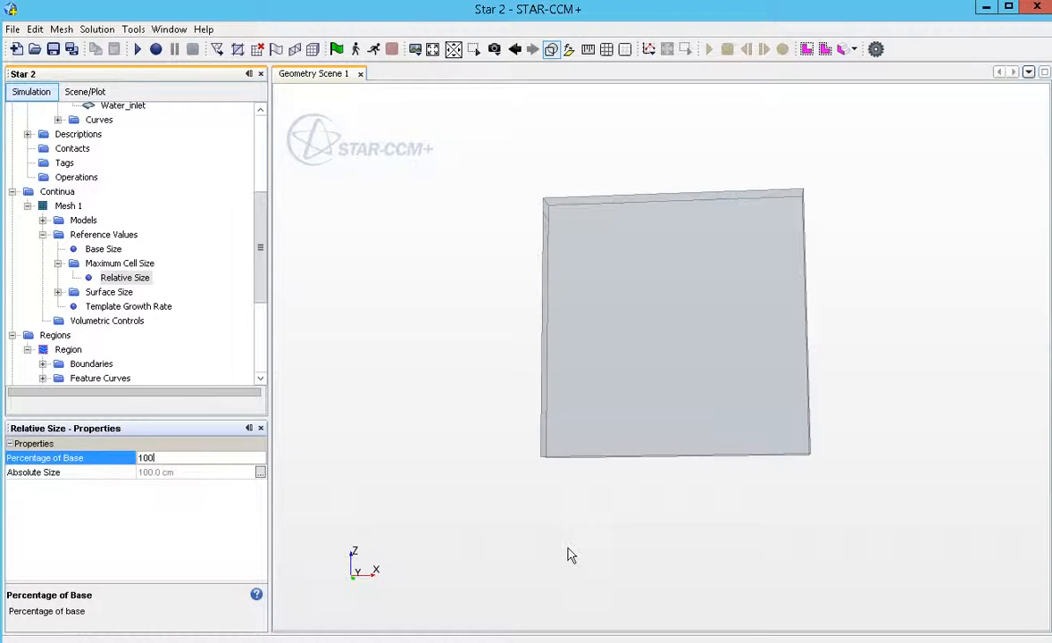
pyautogui.press('Return')
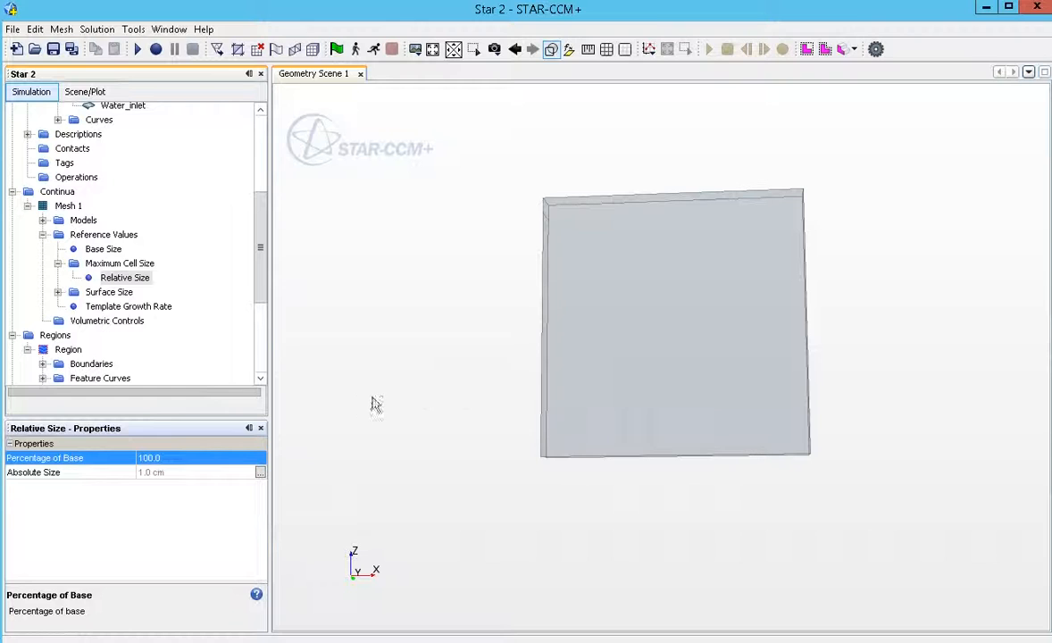
# Collapse the Mesh 1 reference values and select Mesh 1 as the mesh continuum of the region
pyautogui.moveTo(448, 363); pyautogui.dragTo(413, 340, button='right')
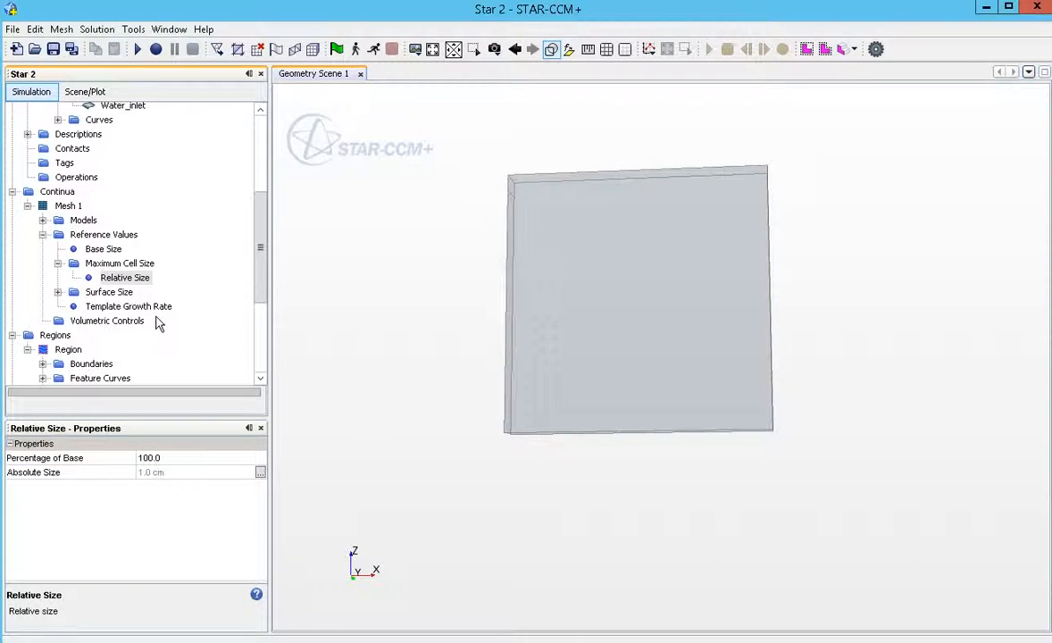
pyautogui.click(220, 304)
pyautogui.scroll(-3, 223, 301)
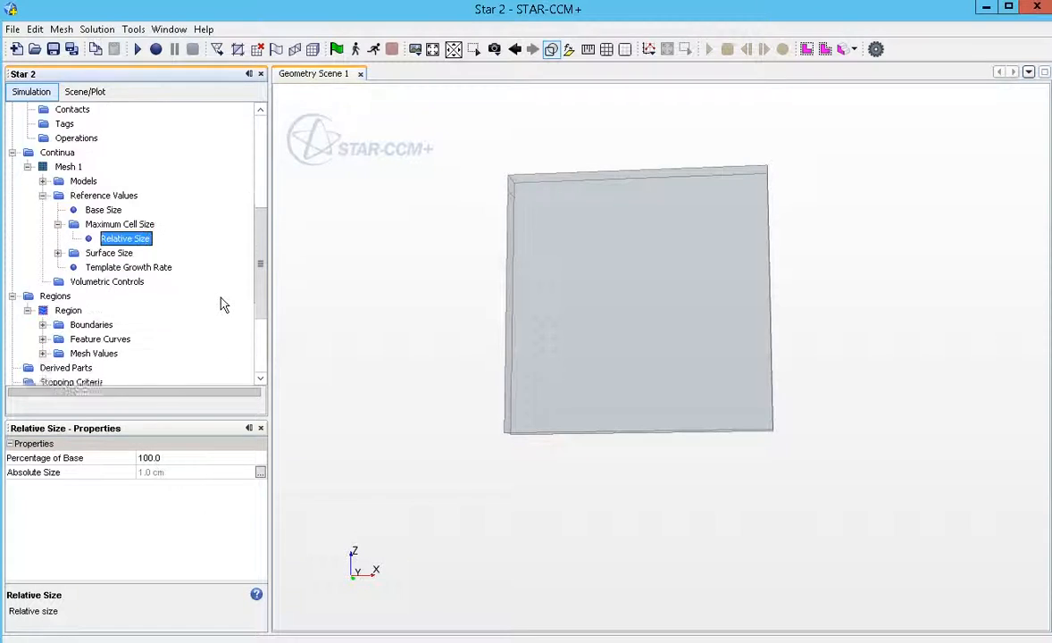
pyautogui.scroll(2, 183, 299)
pyautogui.click(42, 195)
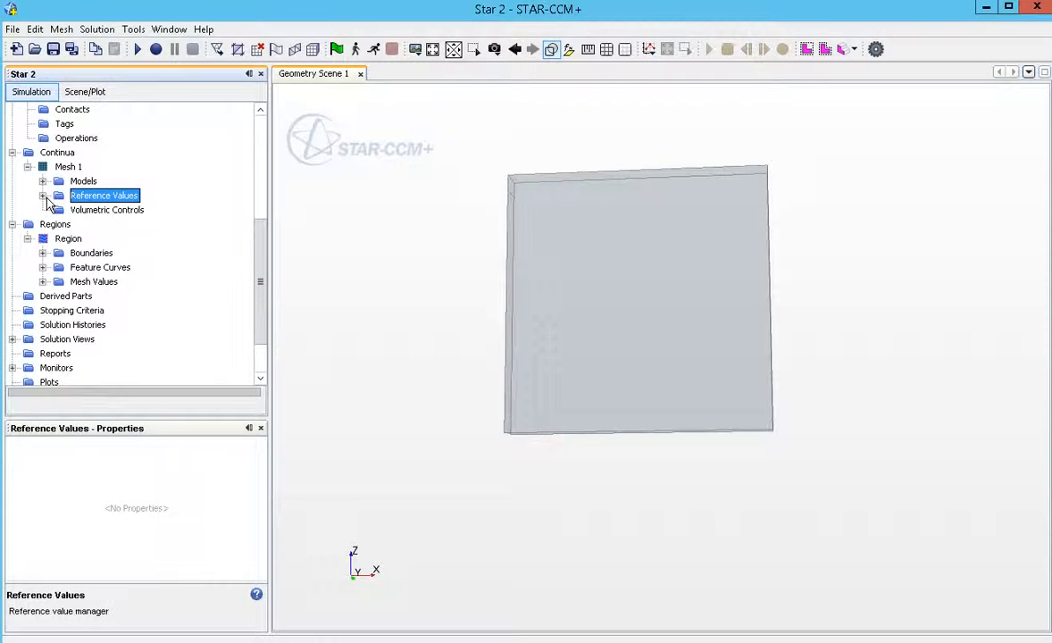
pyautogui.click(68, 239)
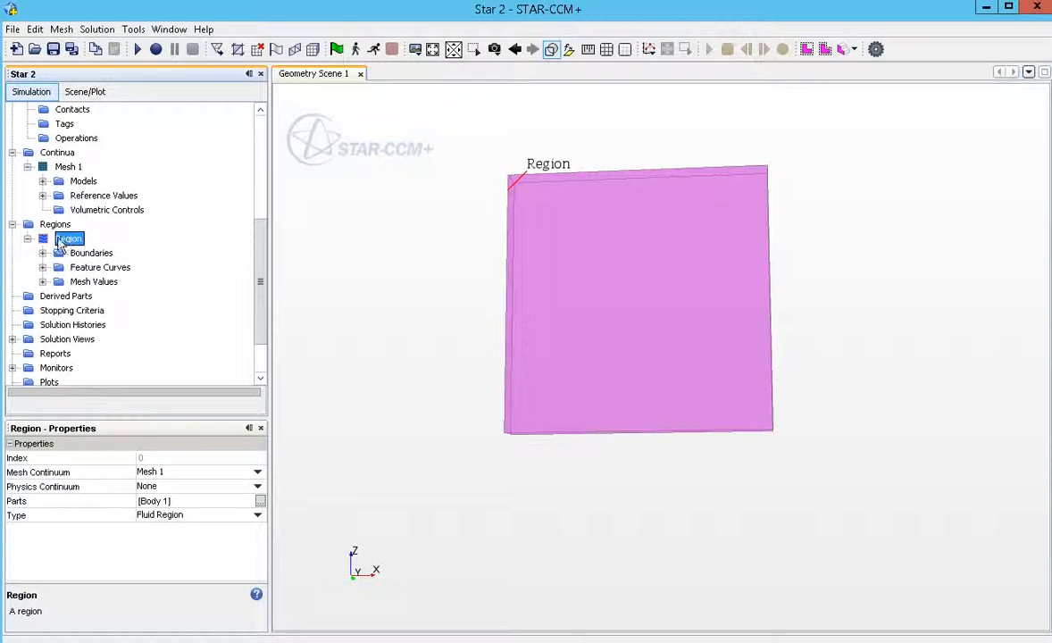
pyautogui.click(167, 472)
pyautogui.click(167, 501)
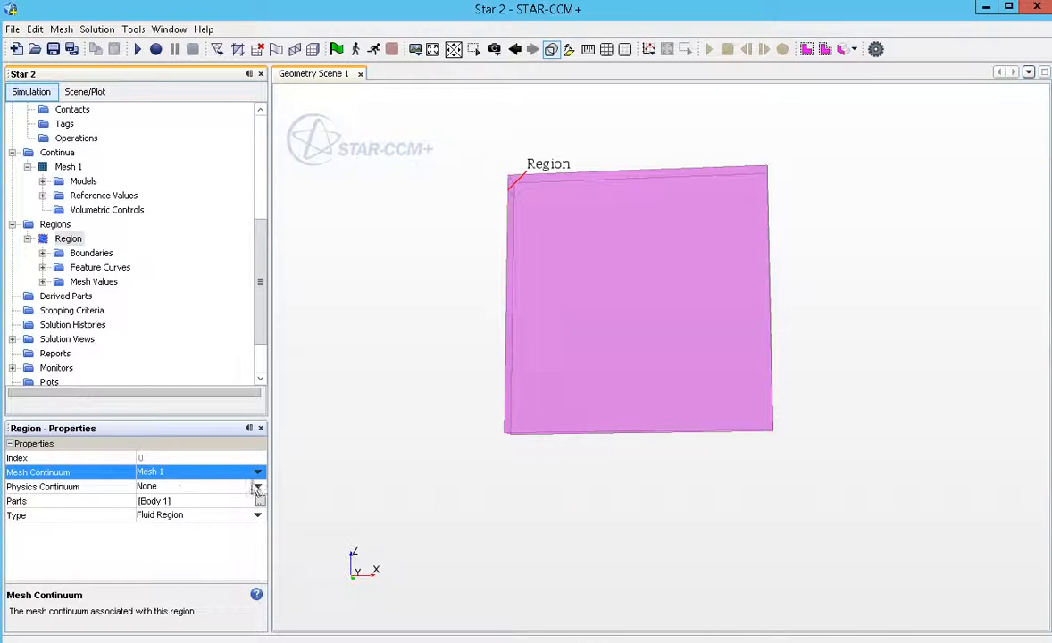
# Generate the volume mesh and create a mesh scene to display it
pyautogui.click(400, 302)
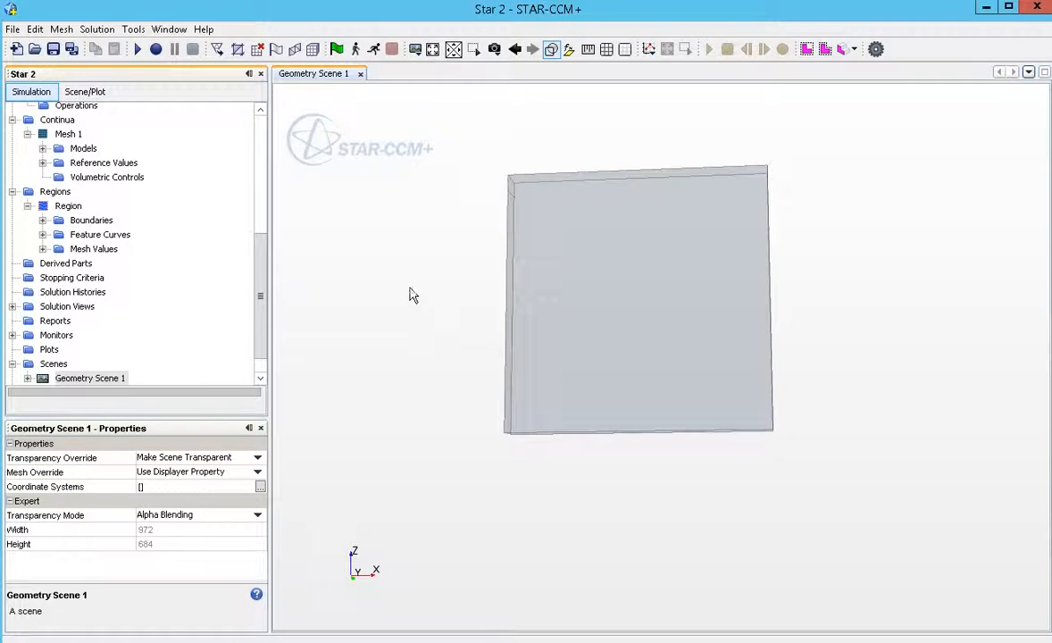
pyautogui.click(313, 51)
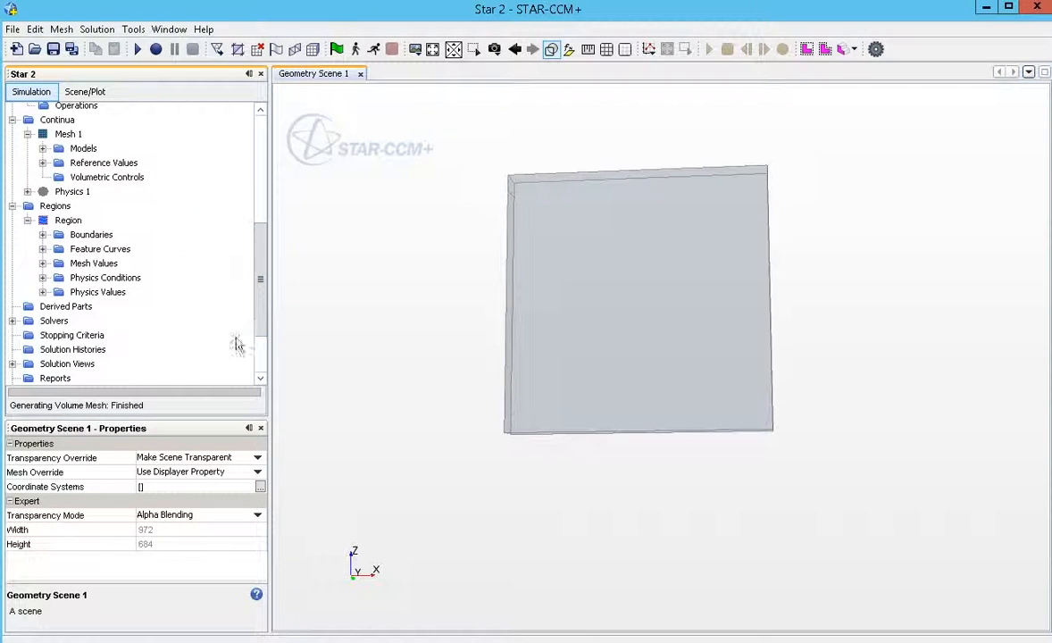
pyautogui.click(415, 49)
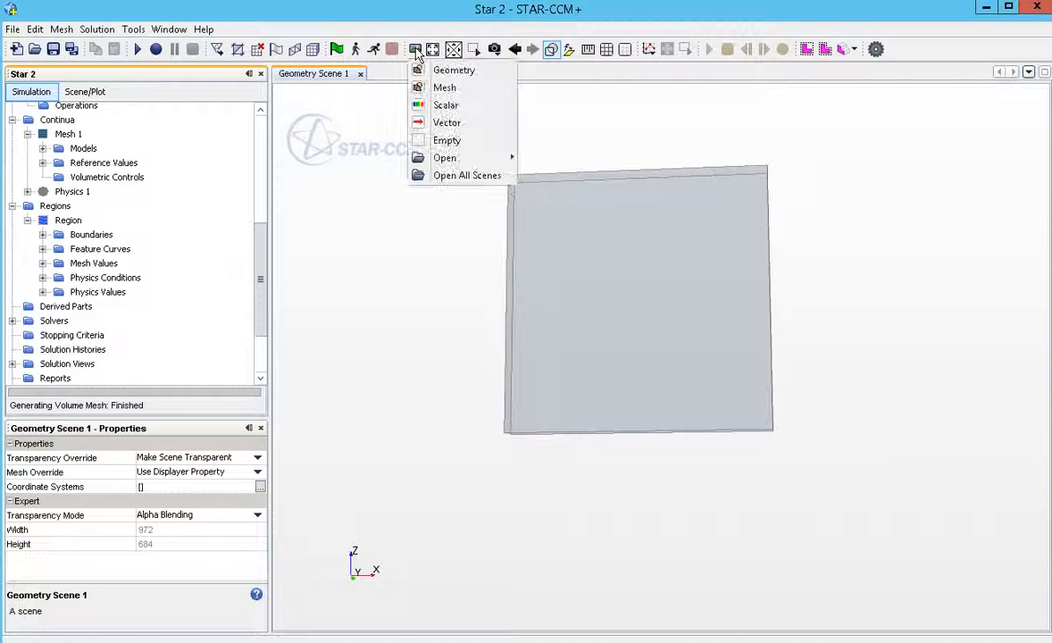
pyautogui.click(454, 91)
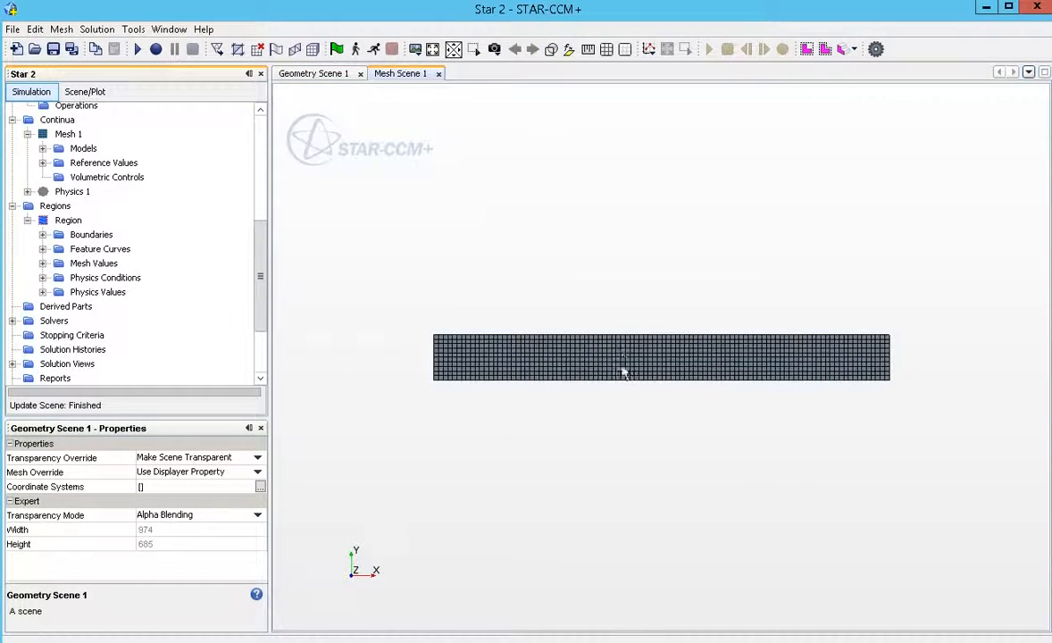
# Examine the volume mesh on the block's square XZ face, both at an angle and up close
pyautogui.press('s')
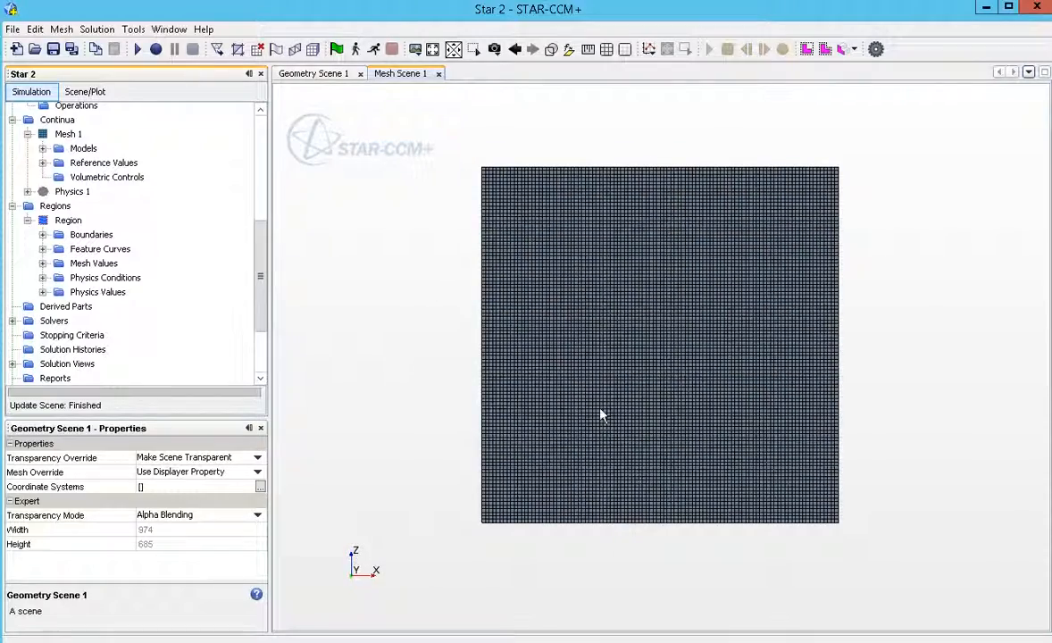
pyautogui.moveTo(630, 402); pyautogui.dragTo(605, 361)
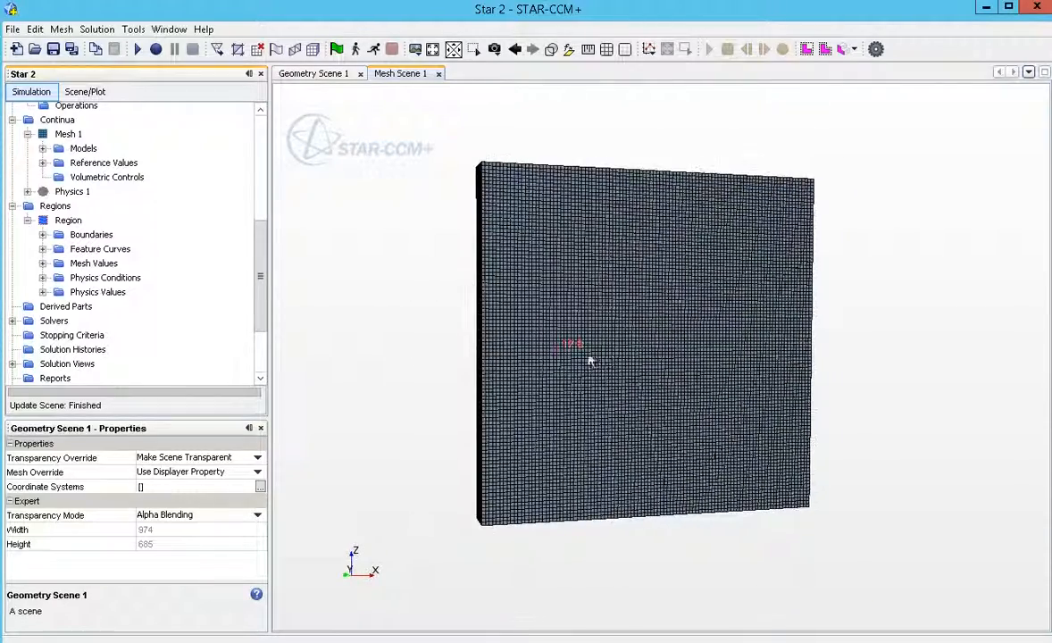
pyautogui.moveTo(584, 424); pyautogui.dragTo(630, 495)
pyautogui.scroll(4, 675, 433)
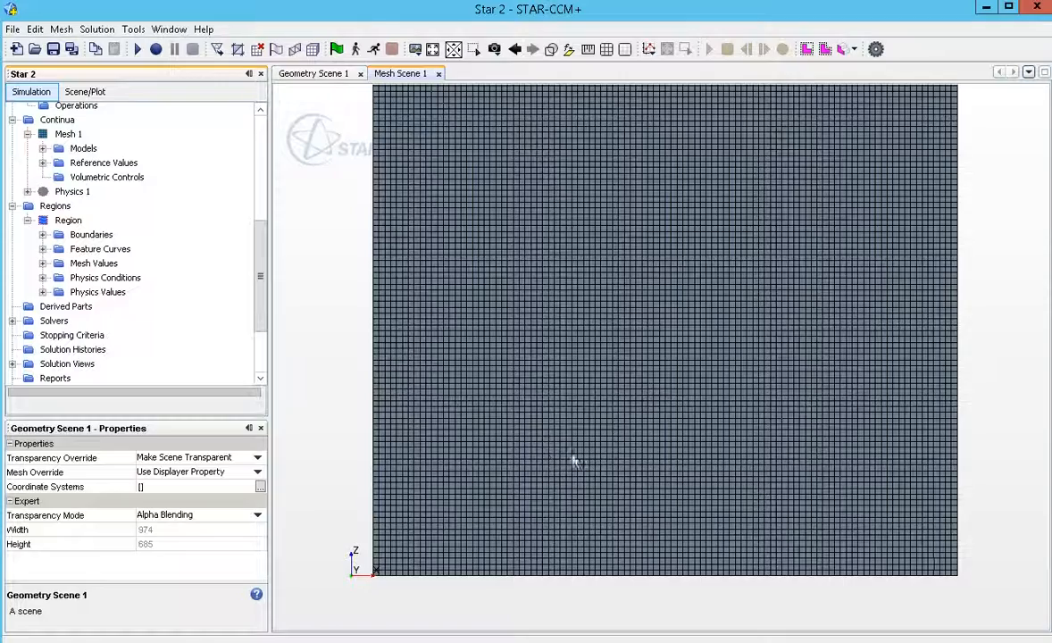
pyautogui.moveTo(605, 488); pyautogui.dragTo(639, 442, button='right')
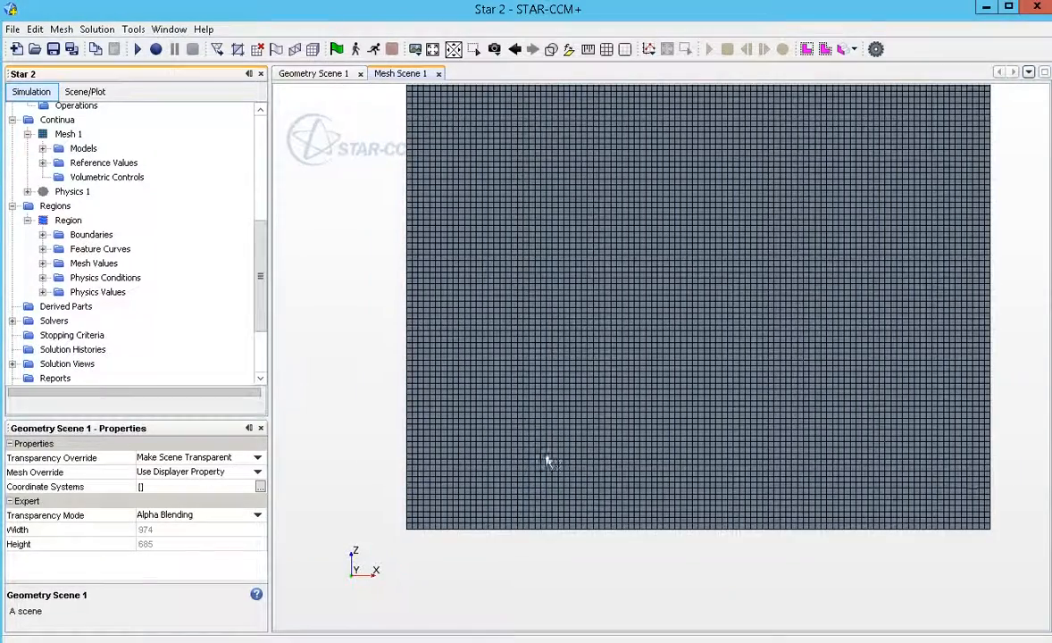
pyautogui.scroll(-3, 553, 463)
pyautogui.scroll(-2, 625, 374)
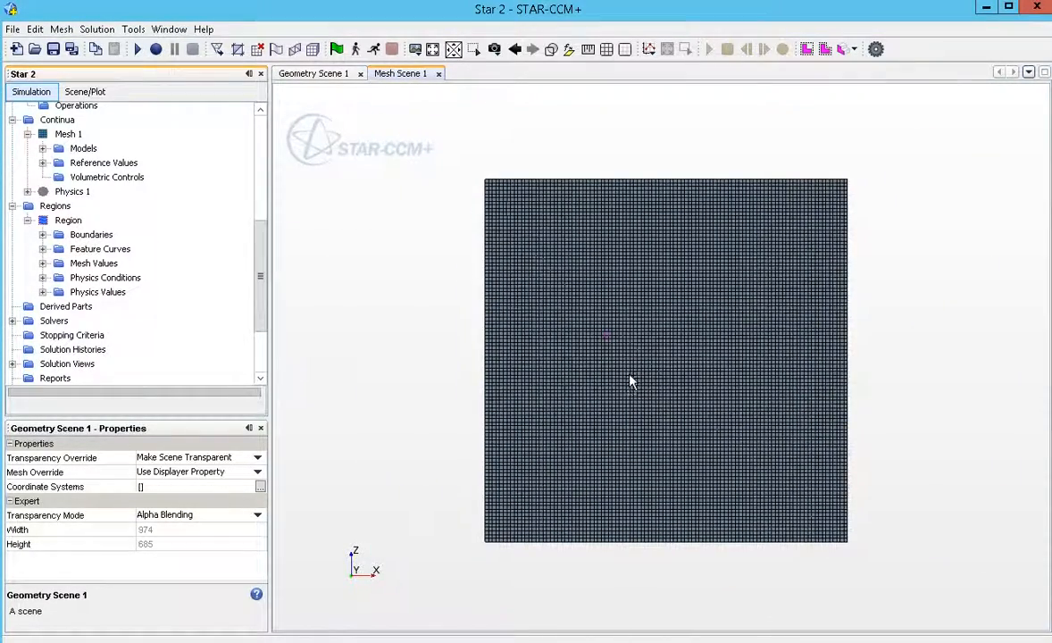
# Set the boundary type of Body 1.Air_outlet in the region to Pressure Outlet
pyautogui.scroll(4, 161, 294)
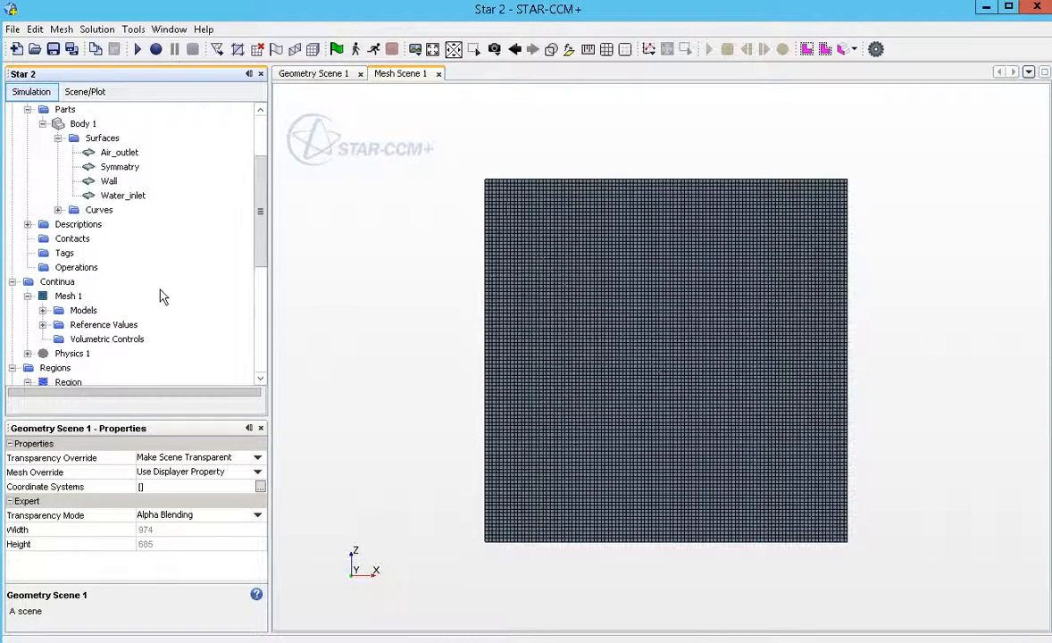
pyautogui.scroll(-3, 161, 295)
pyautogui.click(42, 267)
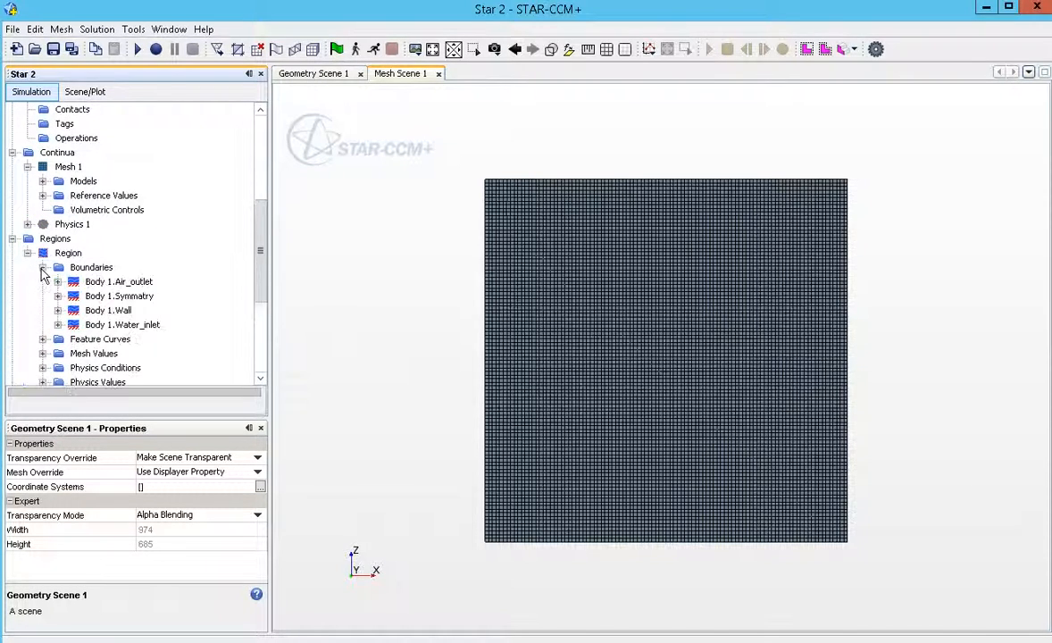
pyautogui.click(134, 283)
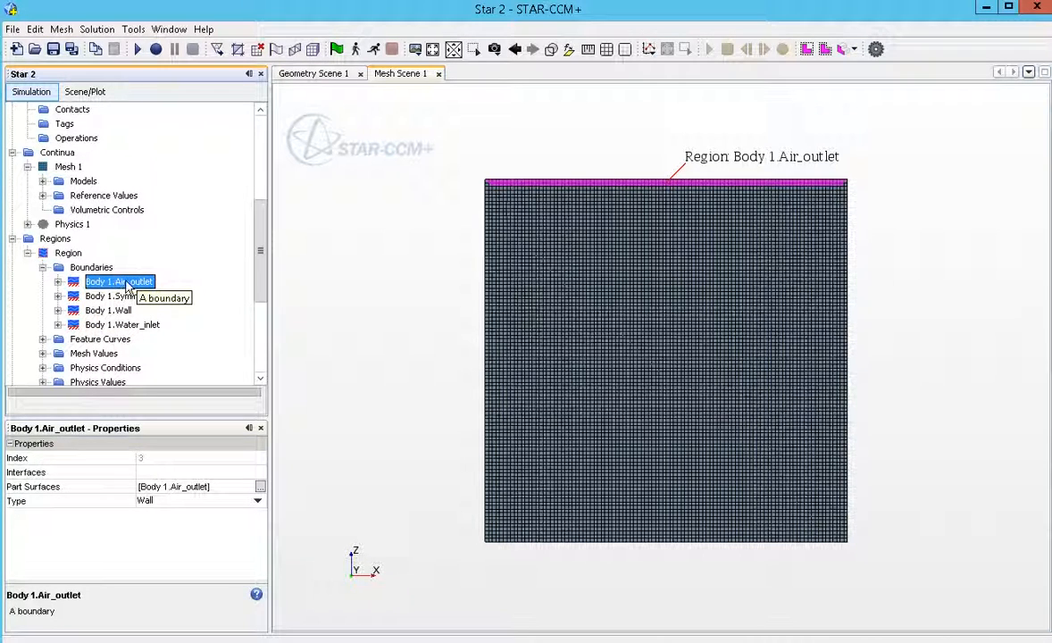
pyautogui.click(156, 502)
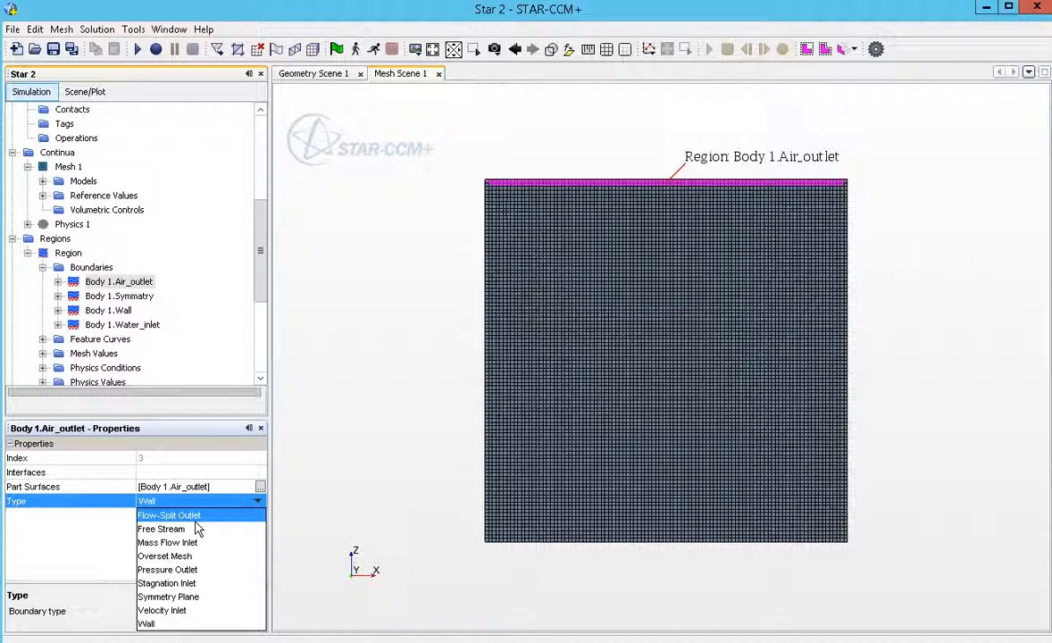
pyautogui.click(183, 570)
# Set the boundary type of Body 1.Symmetry to Symmetry Plane
pyautogui.click(117, 298)
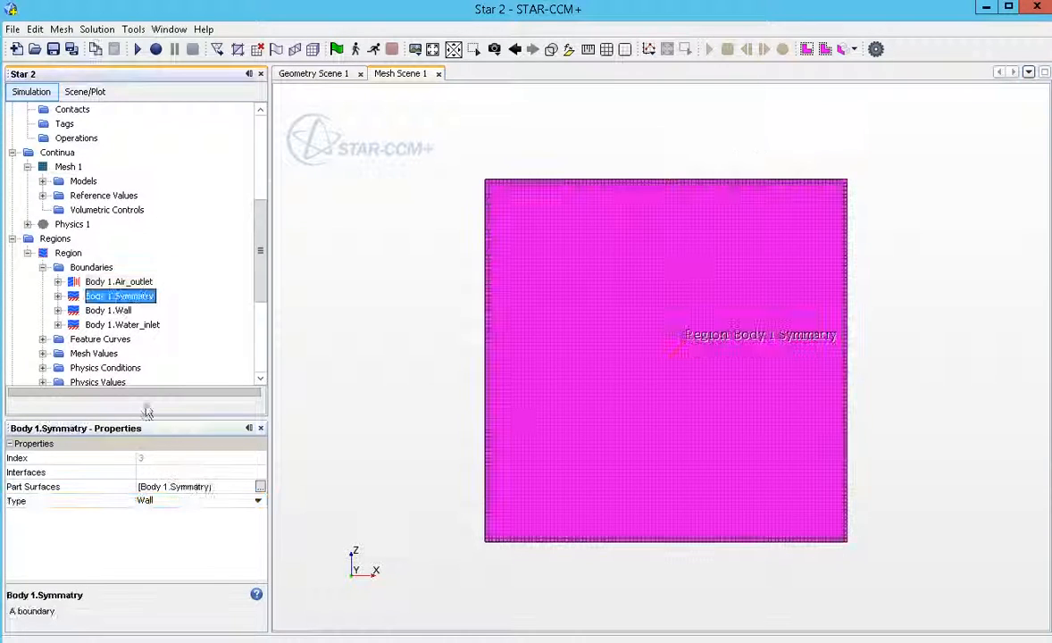
pyautogui.click(183, 502)
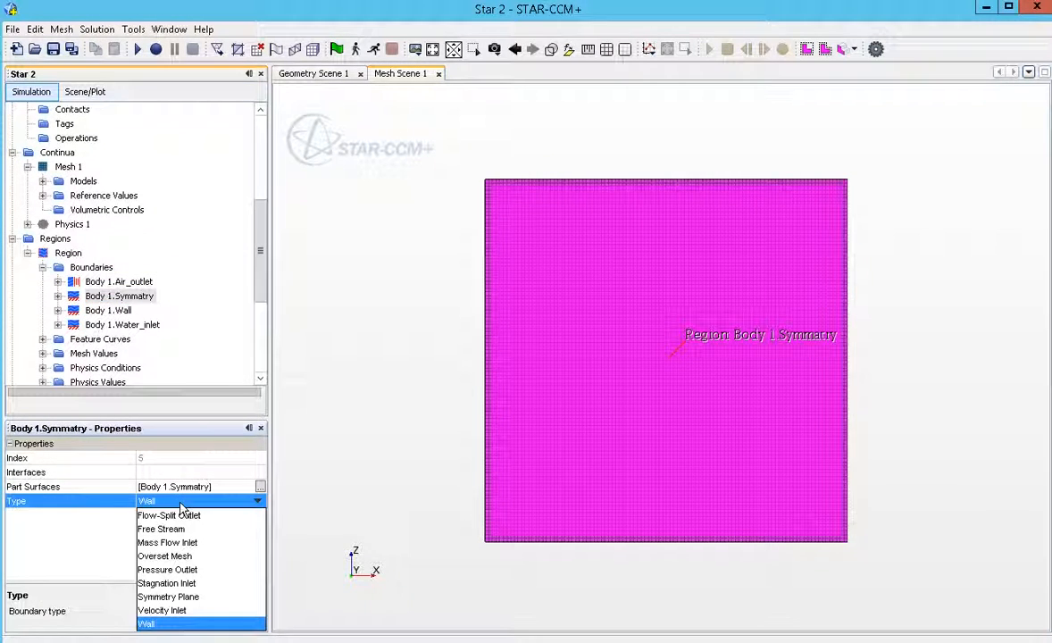
pyautogui.click(178, 597)
# Check the Body 1.Wall boundary and set the boundary type of Body 1.Water_inlet to Velocity Inlet
pyautogui.click(121, 311)
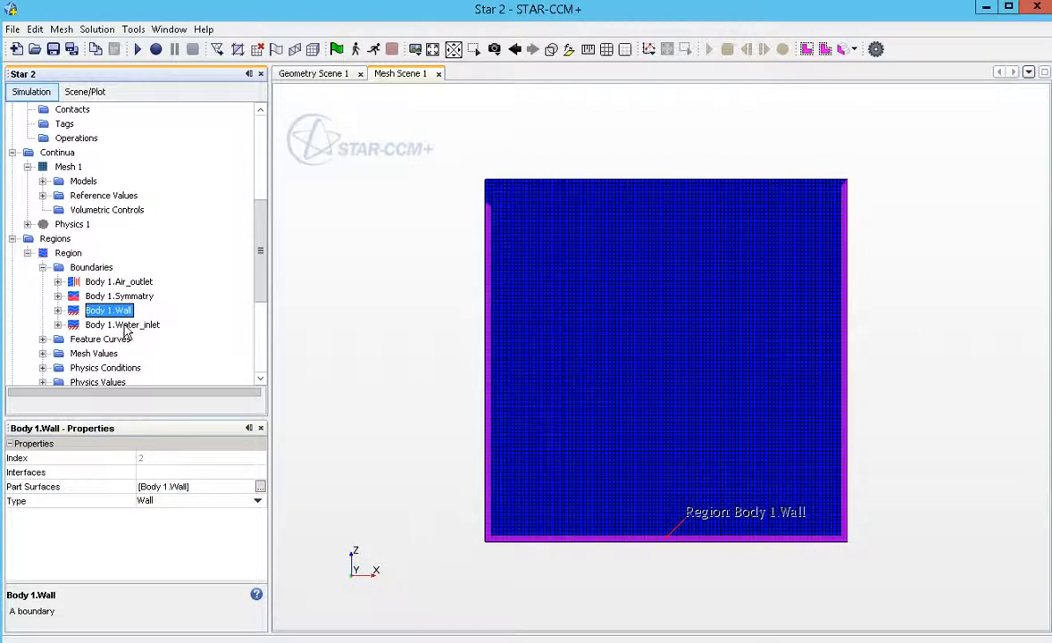
pyautogui.click(125, 326)
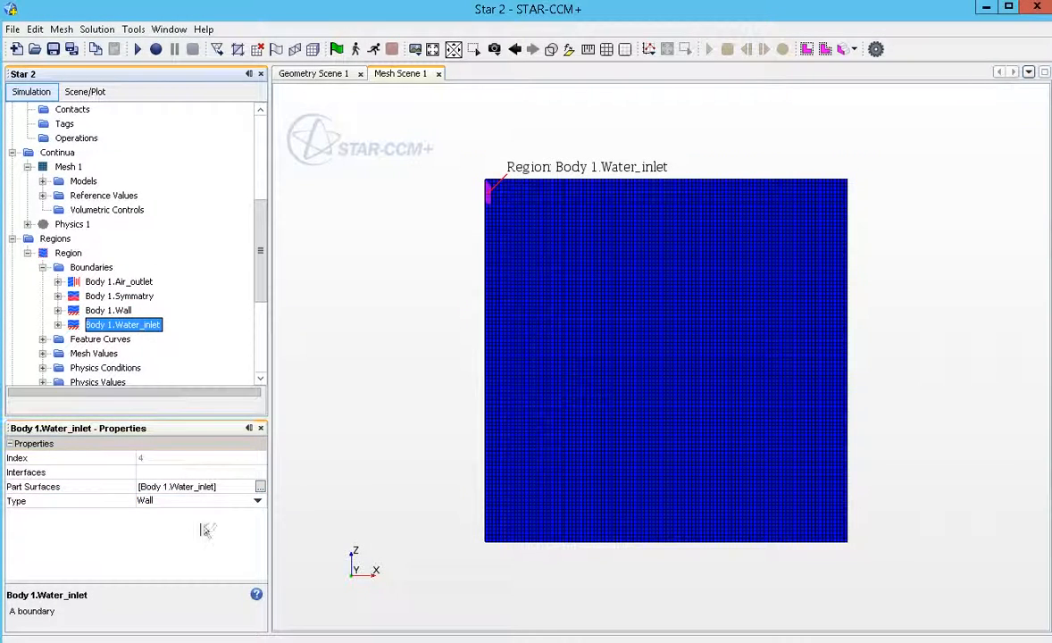
pyautogui.click(186, 502)
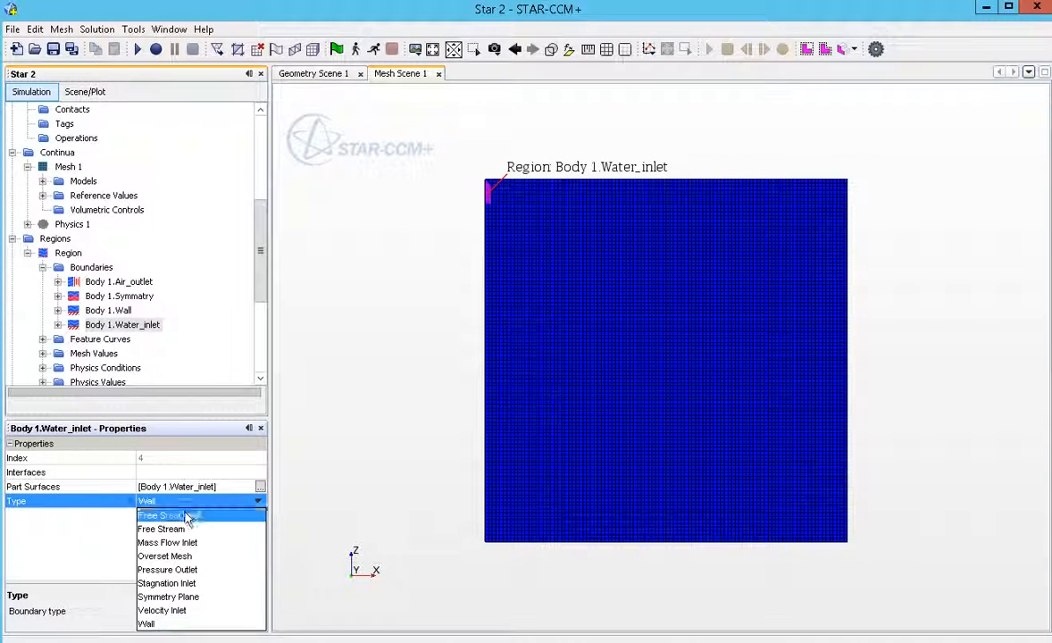
pyautogui.click(191, 616)
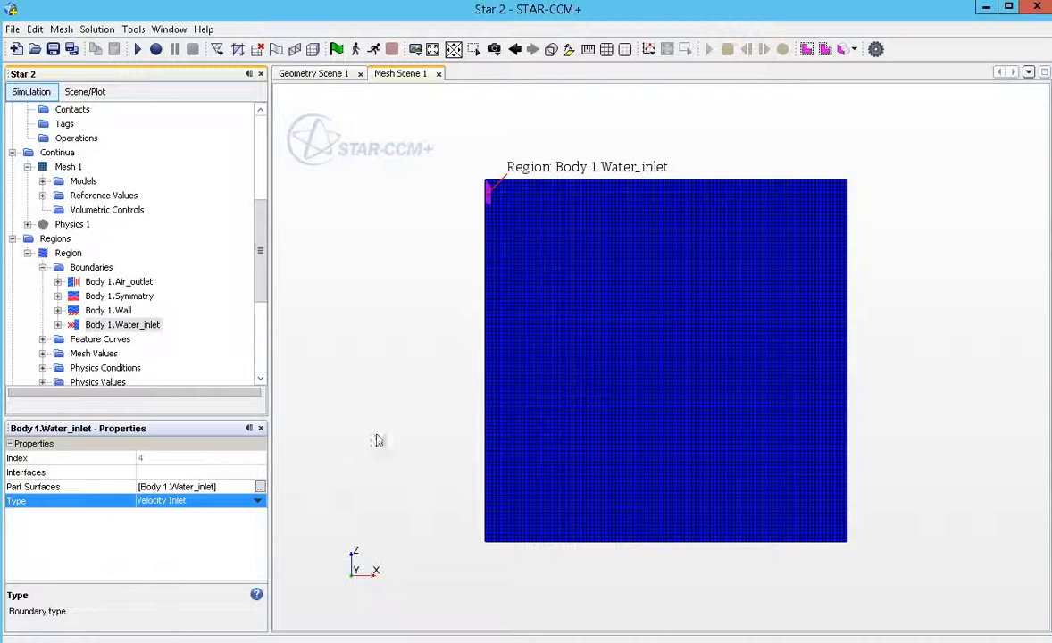
pyautogui.click(390, 427)
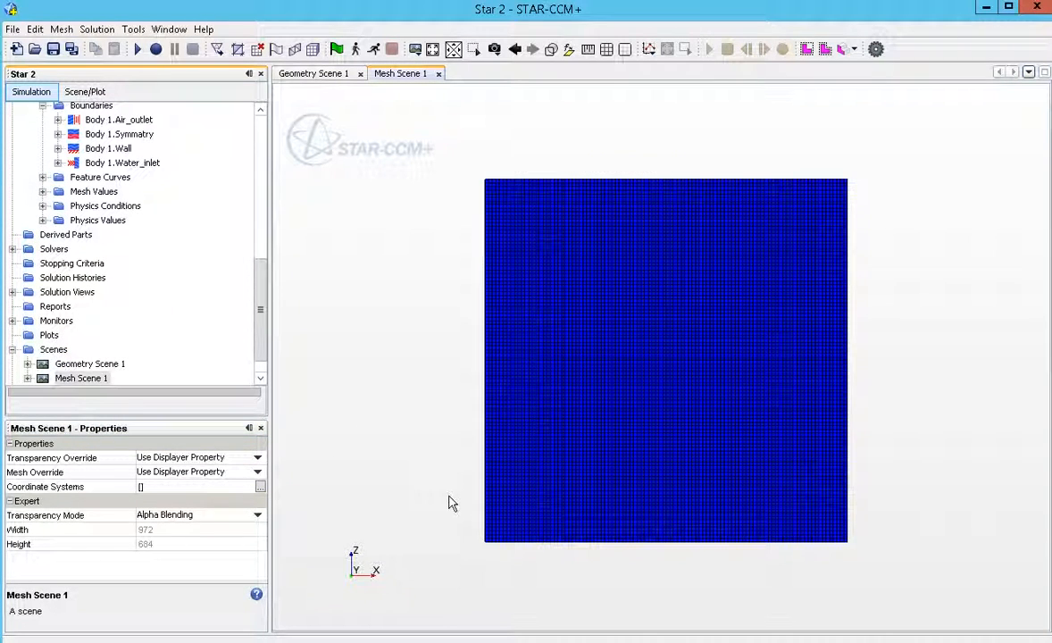
pyautogui.moveTo(491, 409); pyautogui.dragTo(435, 400)
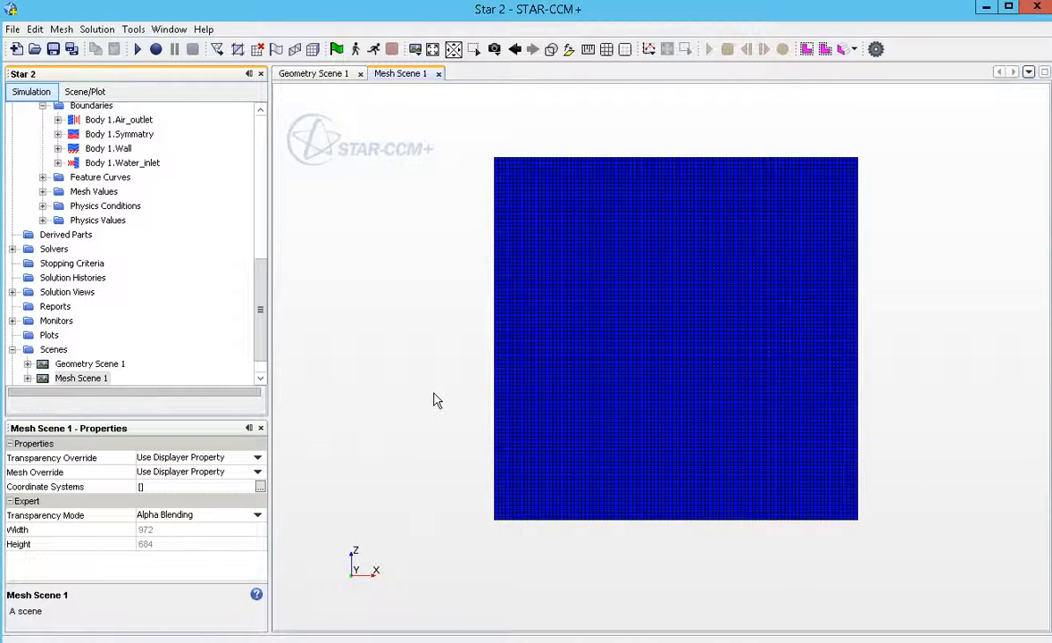
pyautogui.moveTo(261, 309); pyautogui.dragTo(265, 261)
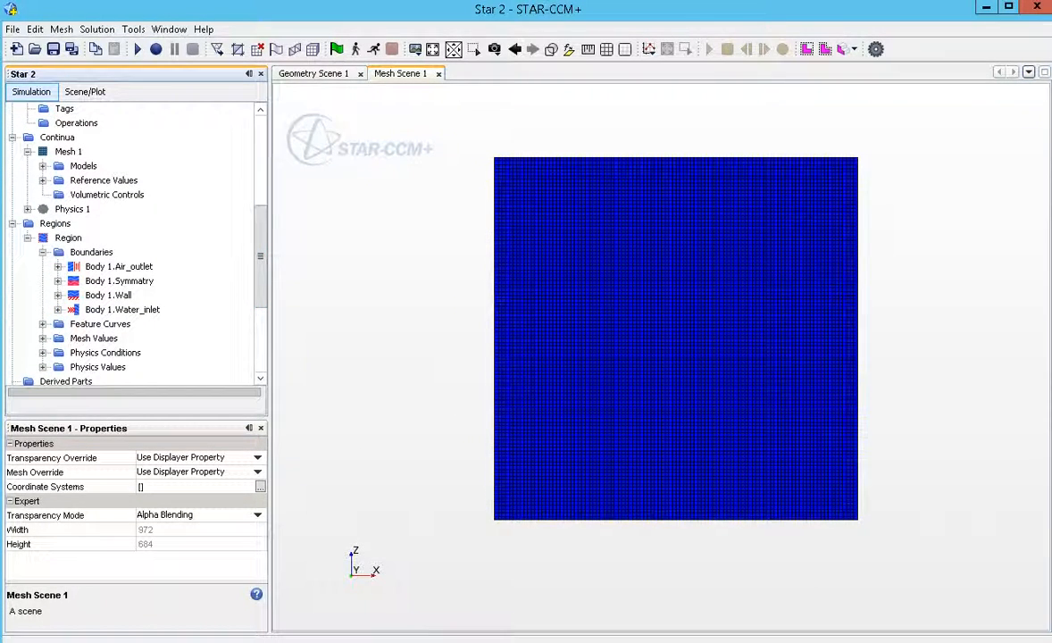